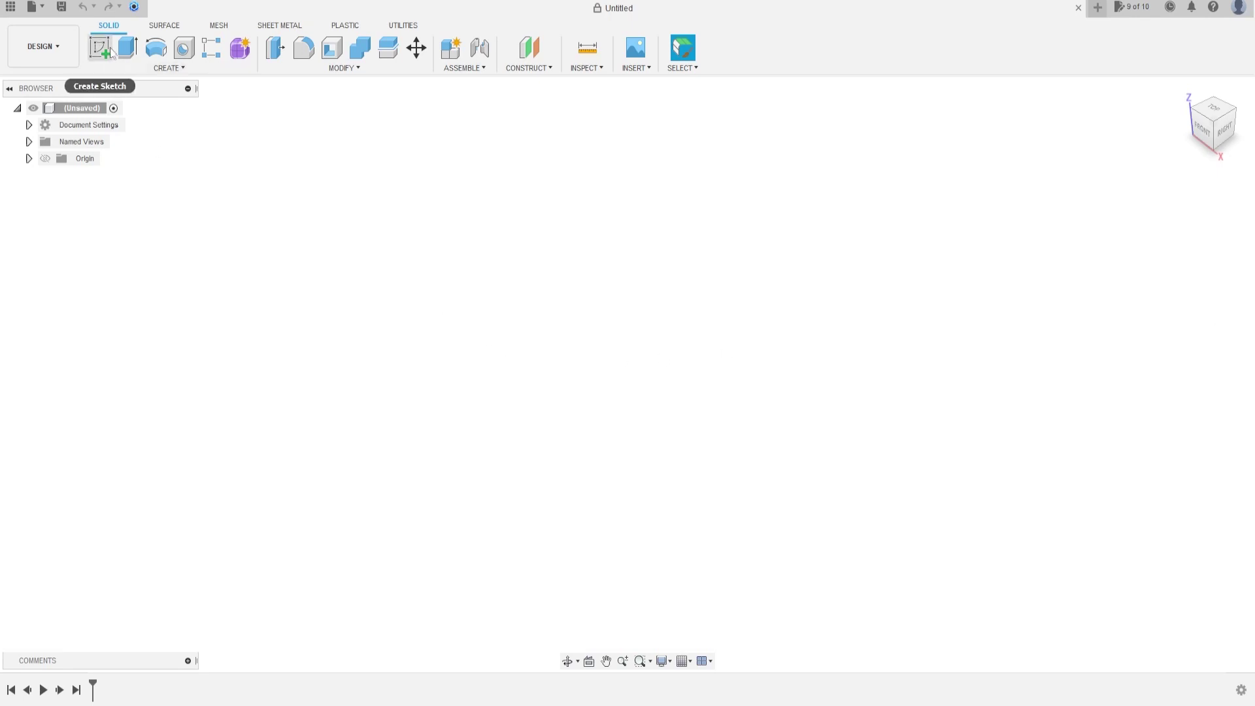
# Step: Start a sketch on the XY ground plane and draw a 100 mm diameter circle at the origin
pyautogui.click(101, 47)
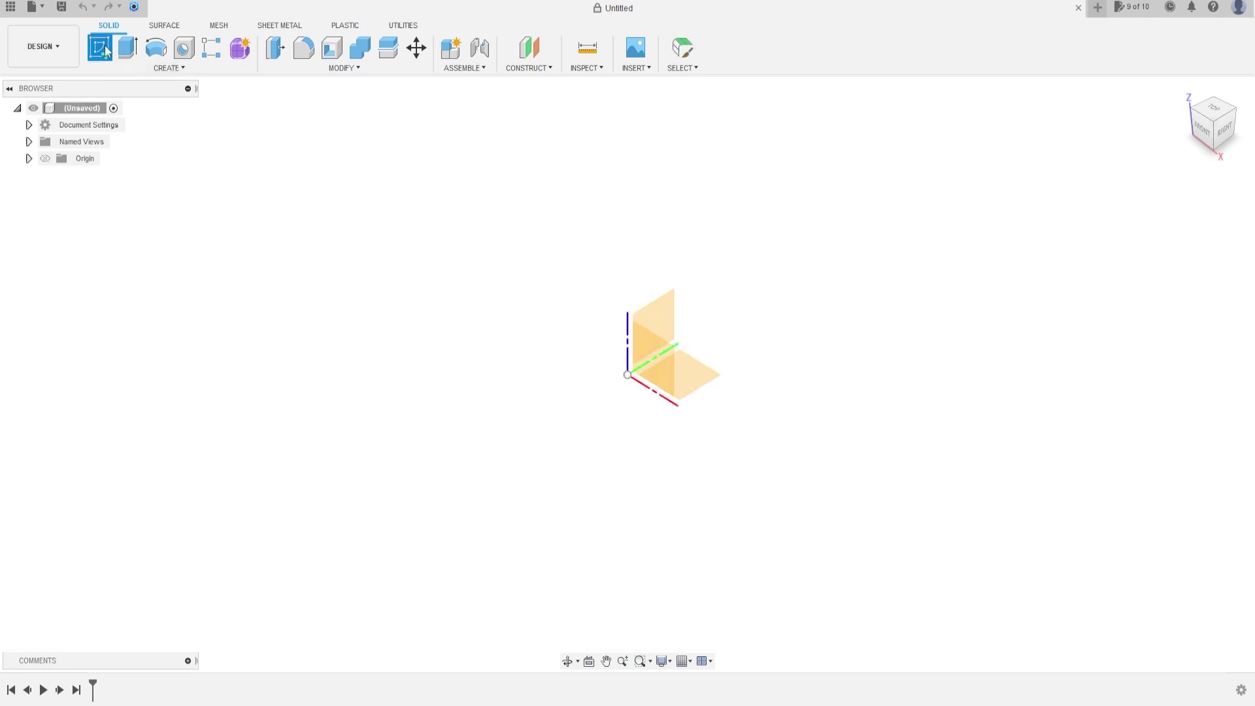
pyautogui.click(694, 375)
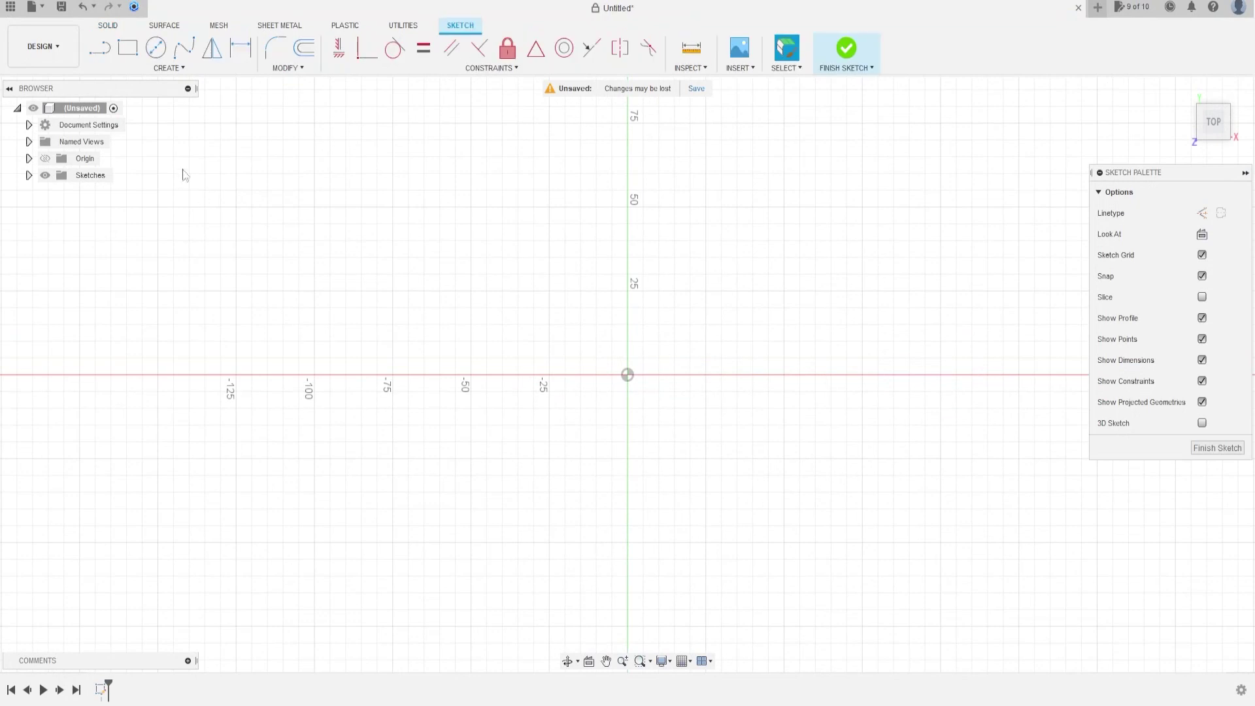
pyautogui.click(156, 47)
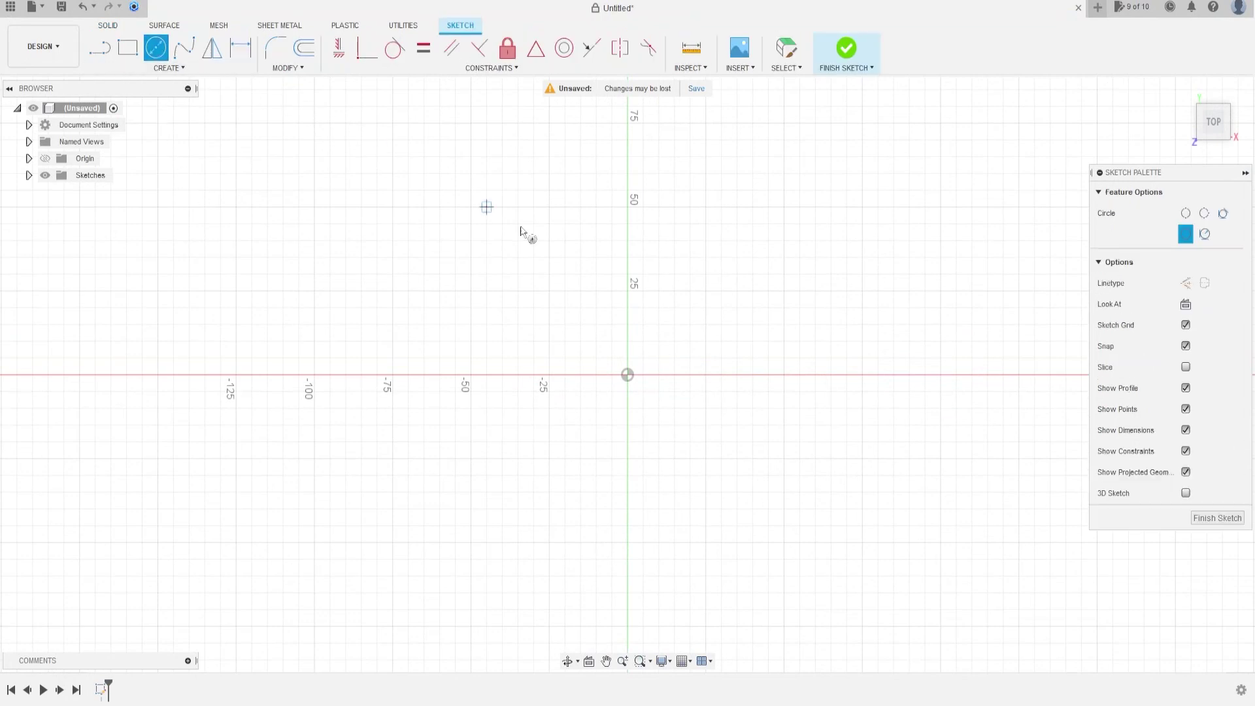
pyautogui.click(627, 375)
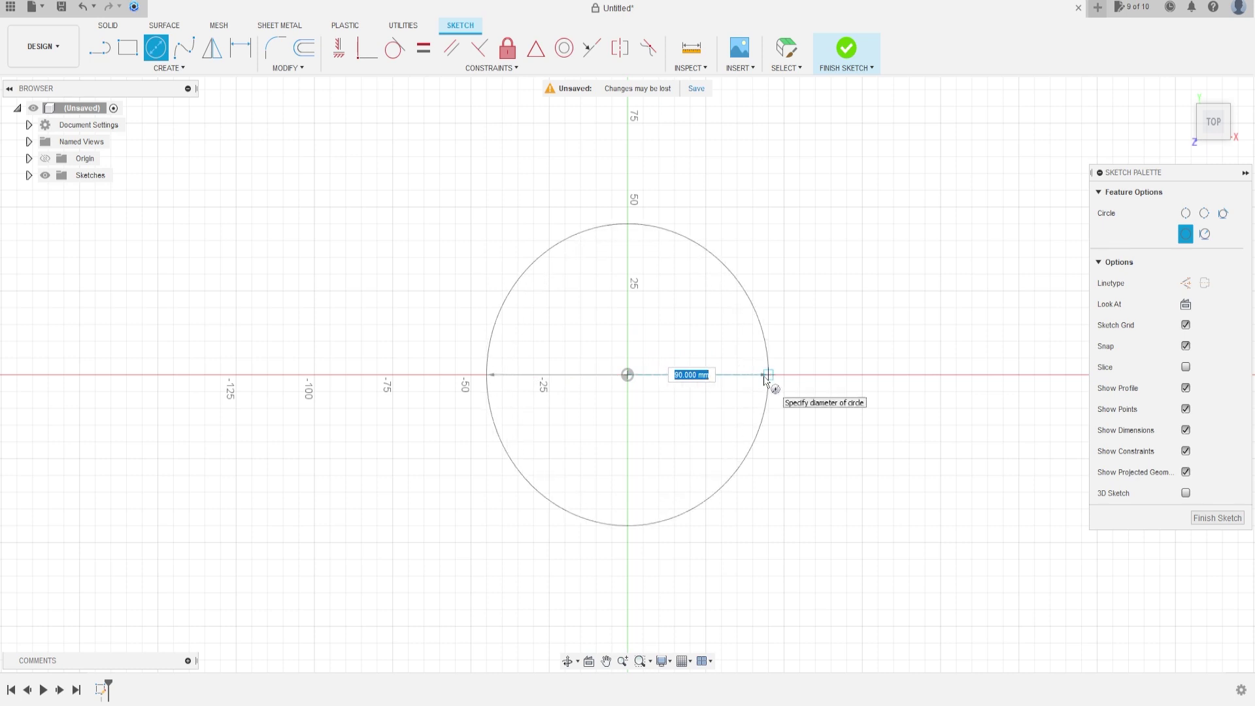
pyautogui.write('100')
pyautogui.press('Return')
pyautogui.press('Tab')
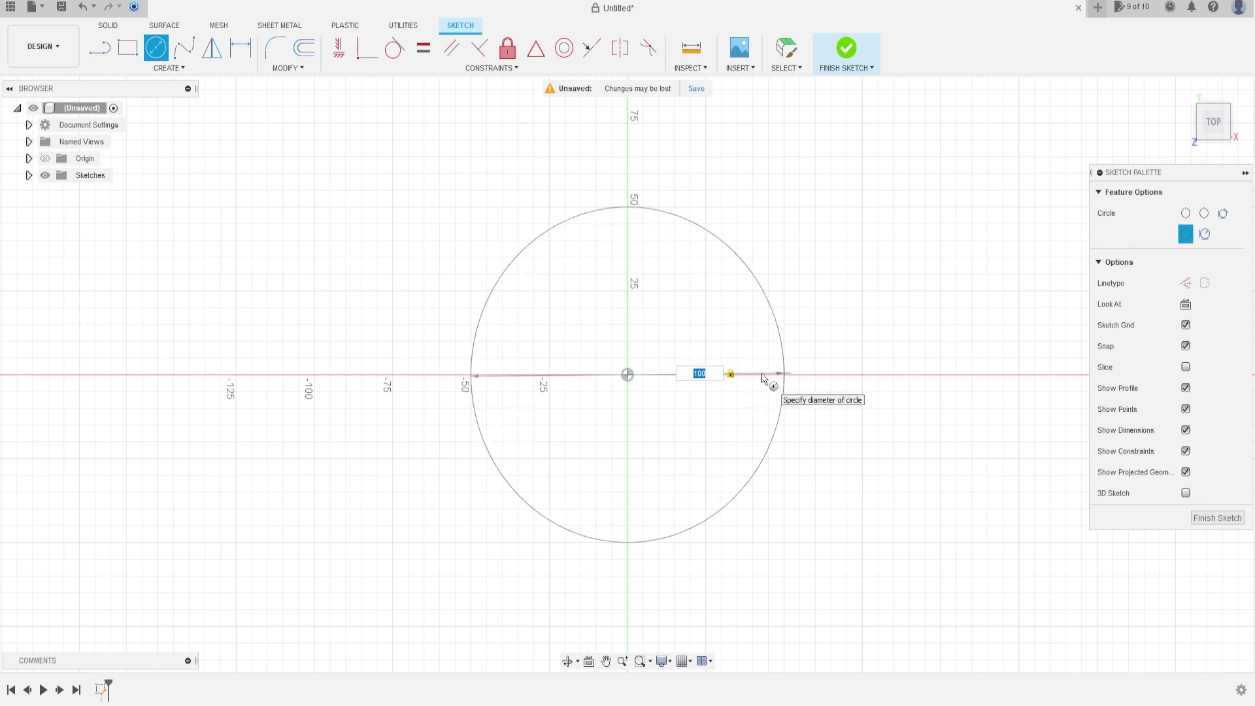
pyautogui.press('Return')
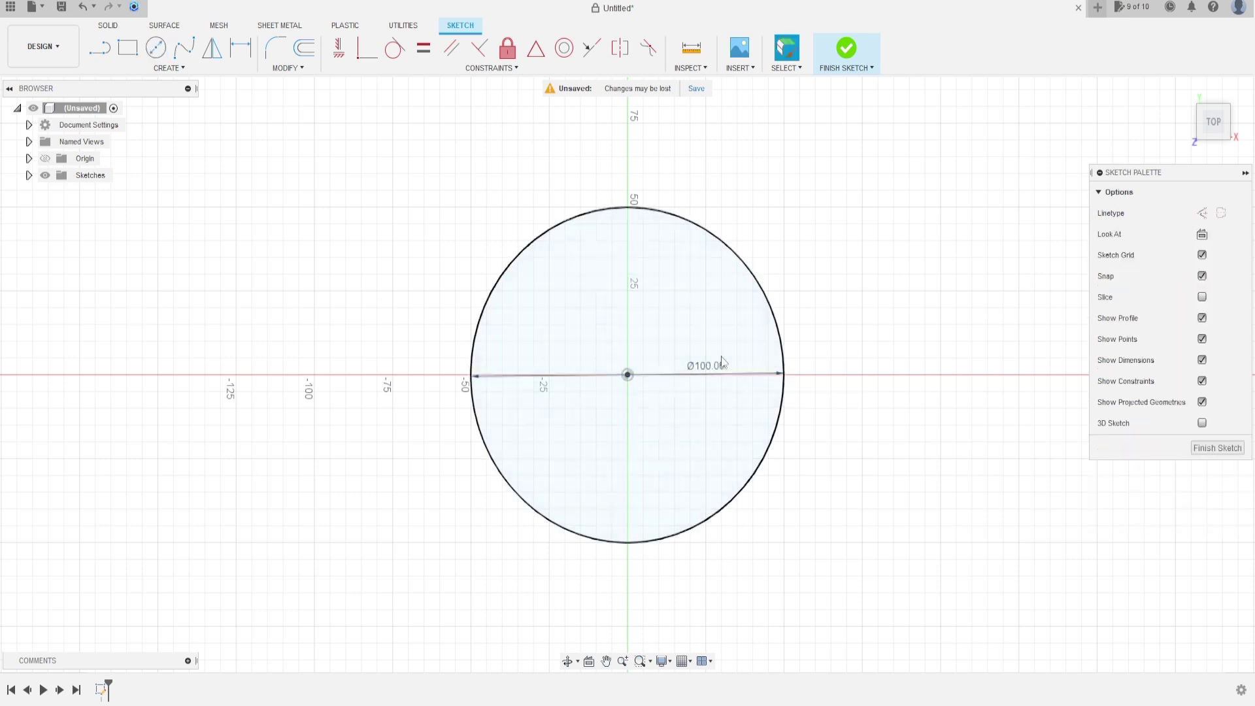
# Step: Add a construction line across the circle's diameter, move the Ø100 dimension aside, and finish the sketch
pyautogui.moveTo(716, 352)
pyautogui.keyDown('shift'); pyautogui.mouseDown(button='middle')
pyautogui.moveTo(700, 327)
pyautogui.moveTo(723, 331)
pyautogui.moveTo(706, 337)
pyautogui.mouseUp(button='middle'); pyautogui.keyUp('shift')
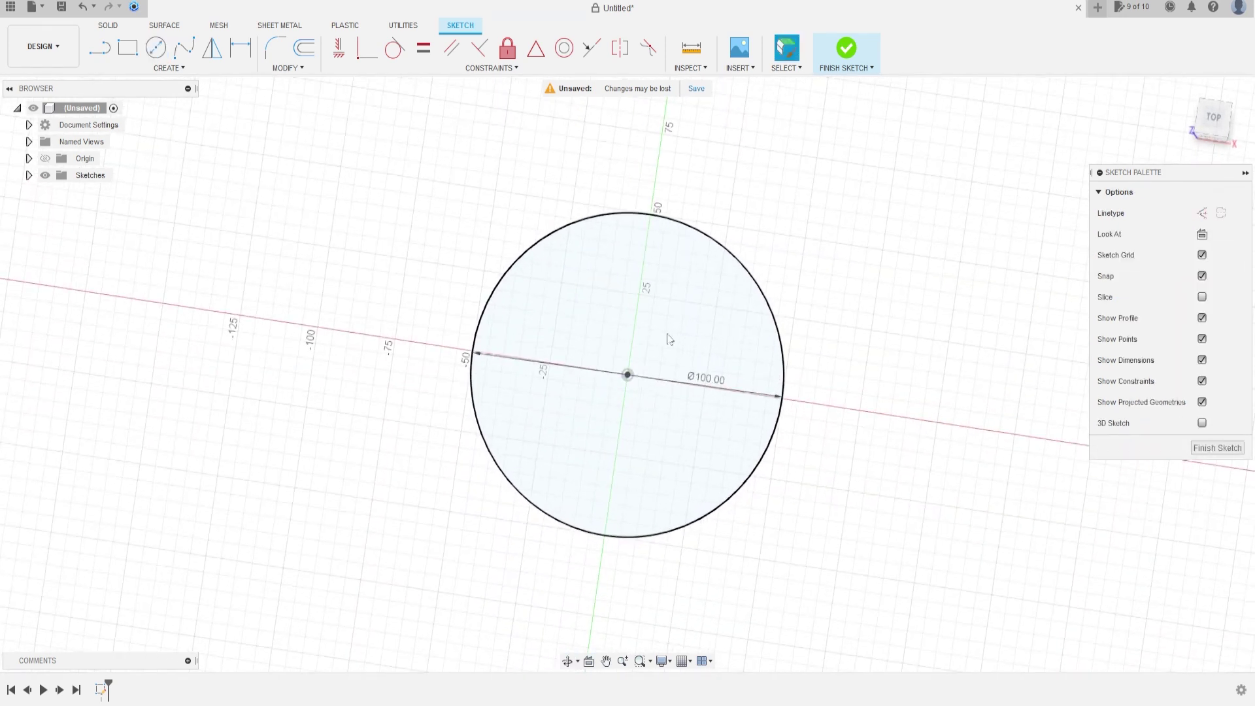
pyautogui.click(102, 53)
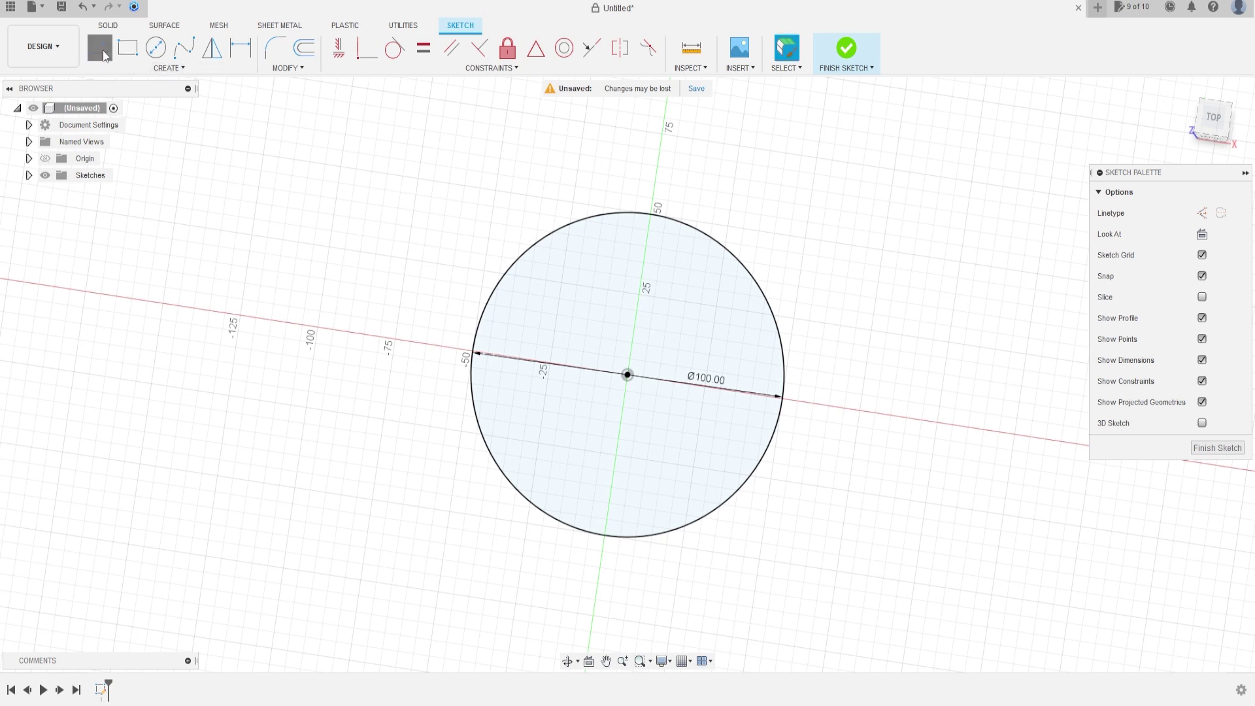
pyautogui.click(1201, 213)
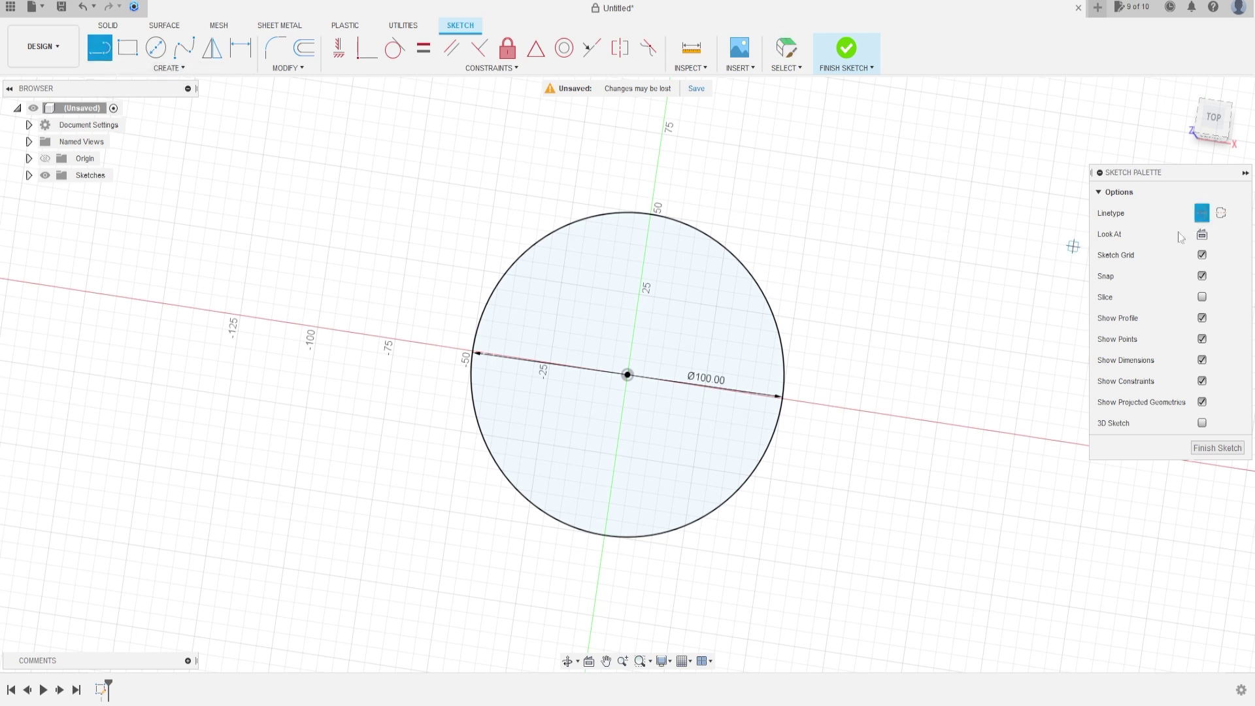
pyautogui.click(476, 353)
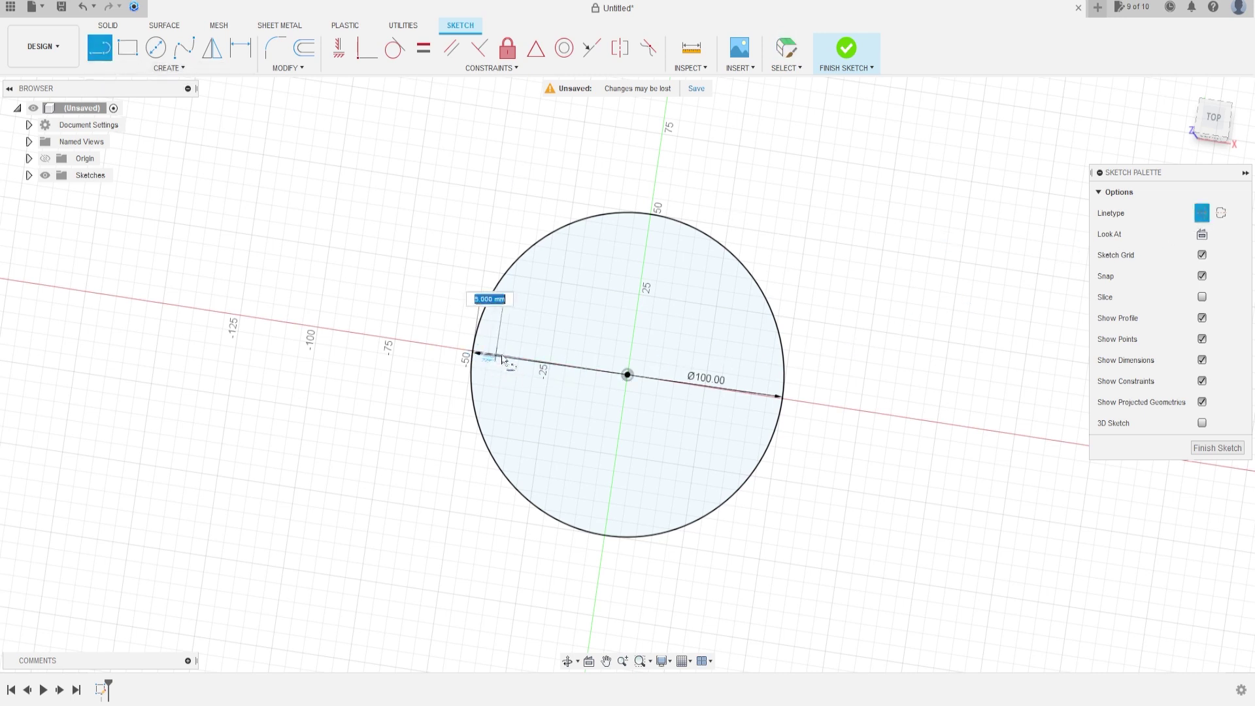
pyautogui.click(782, 396)
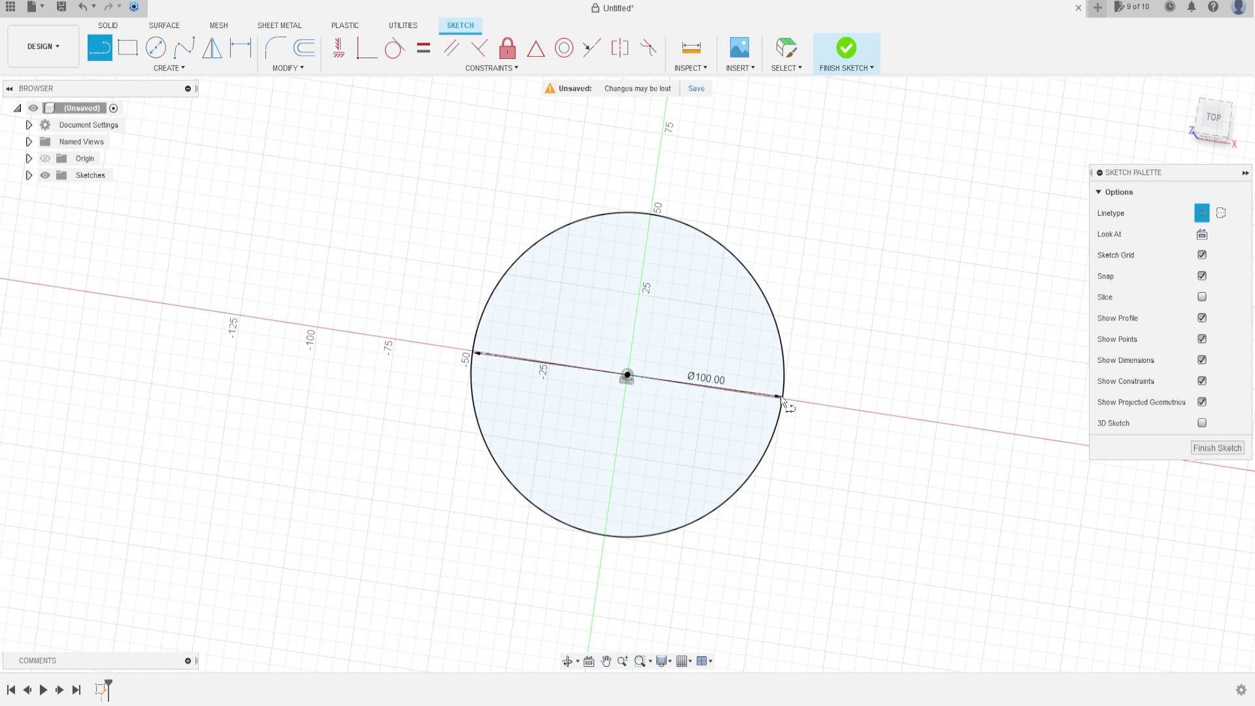
pyautogui.click(1214, 124)
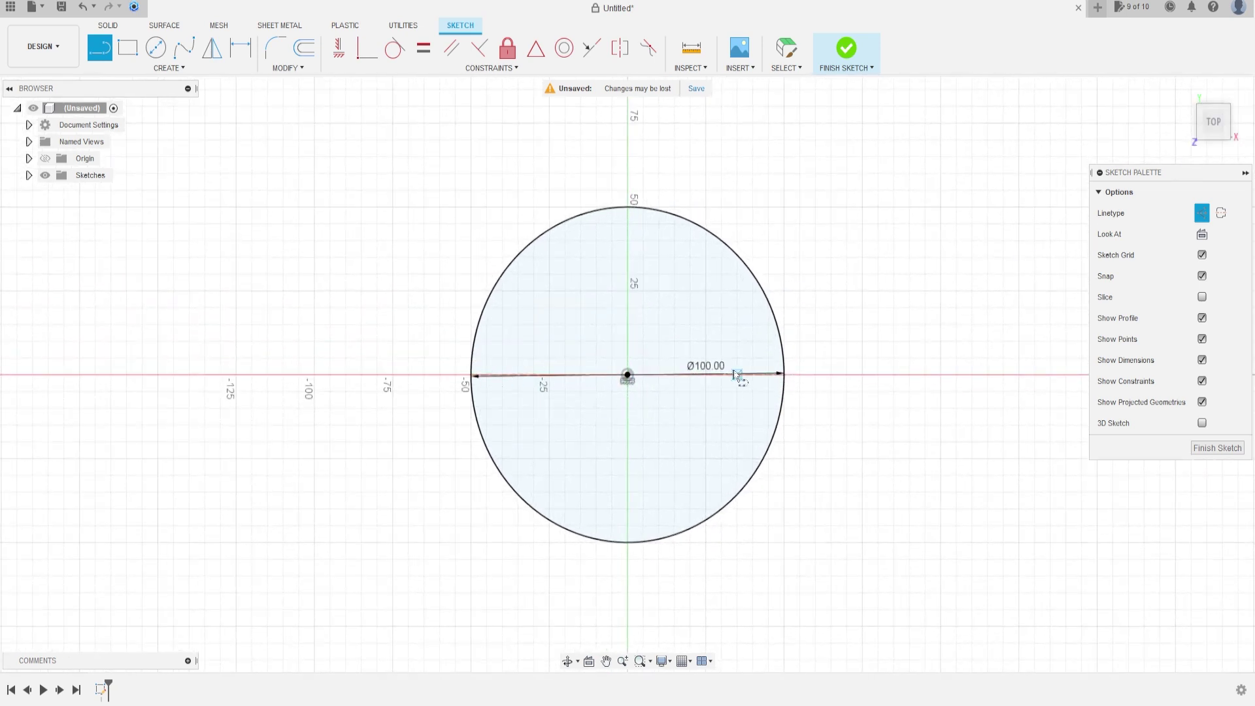
pyautogui.press('Escape')
pyautogui.moveTo(716, 368); pyautogui.dragTo(847, 263)
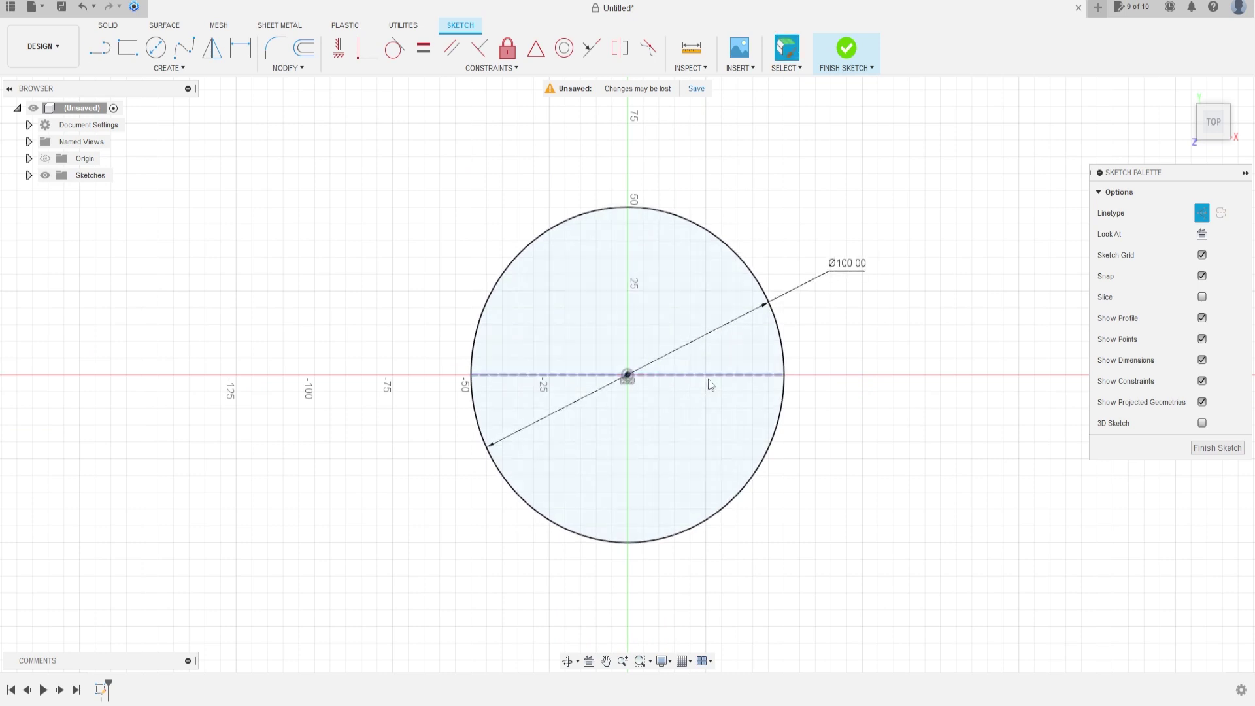
pyautogui.click(845, 51)
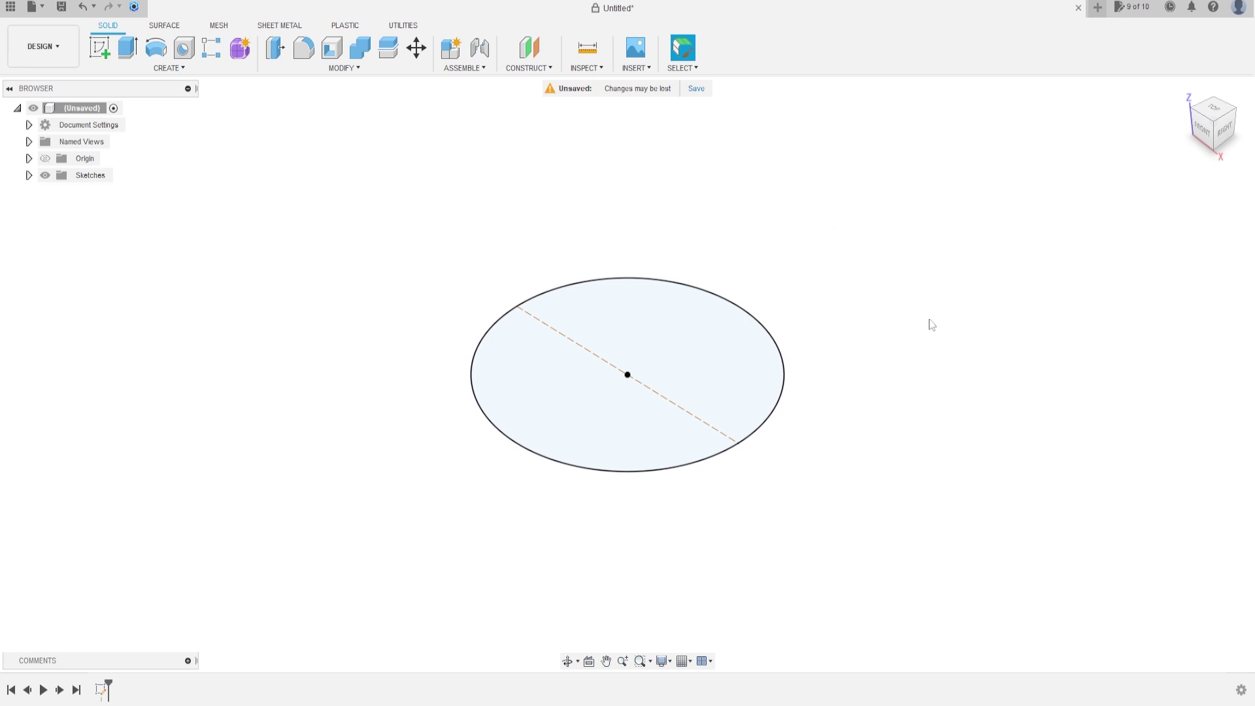
# Step: On the XZ front plane, draw a 5 mm wide, 30 mm tall centre rectangle on the line near -50
pyautogui.click(99, 46)
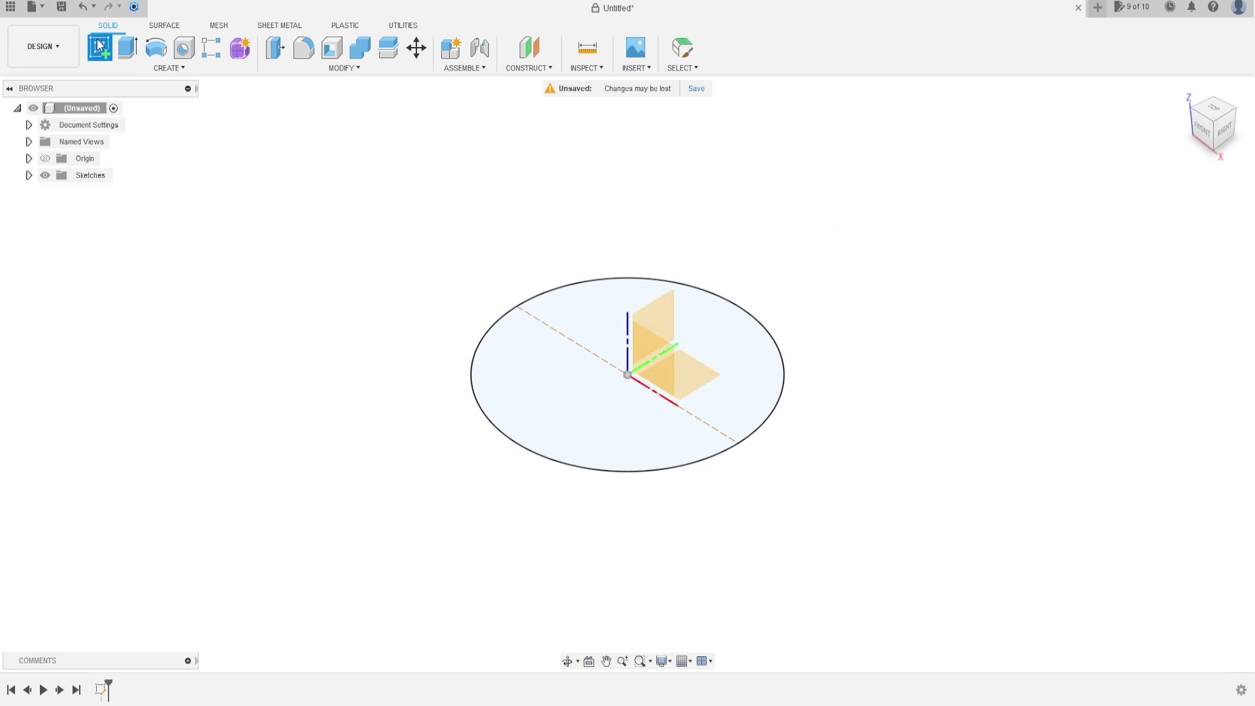
pyautogui.click(656, 353)
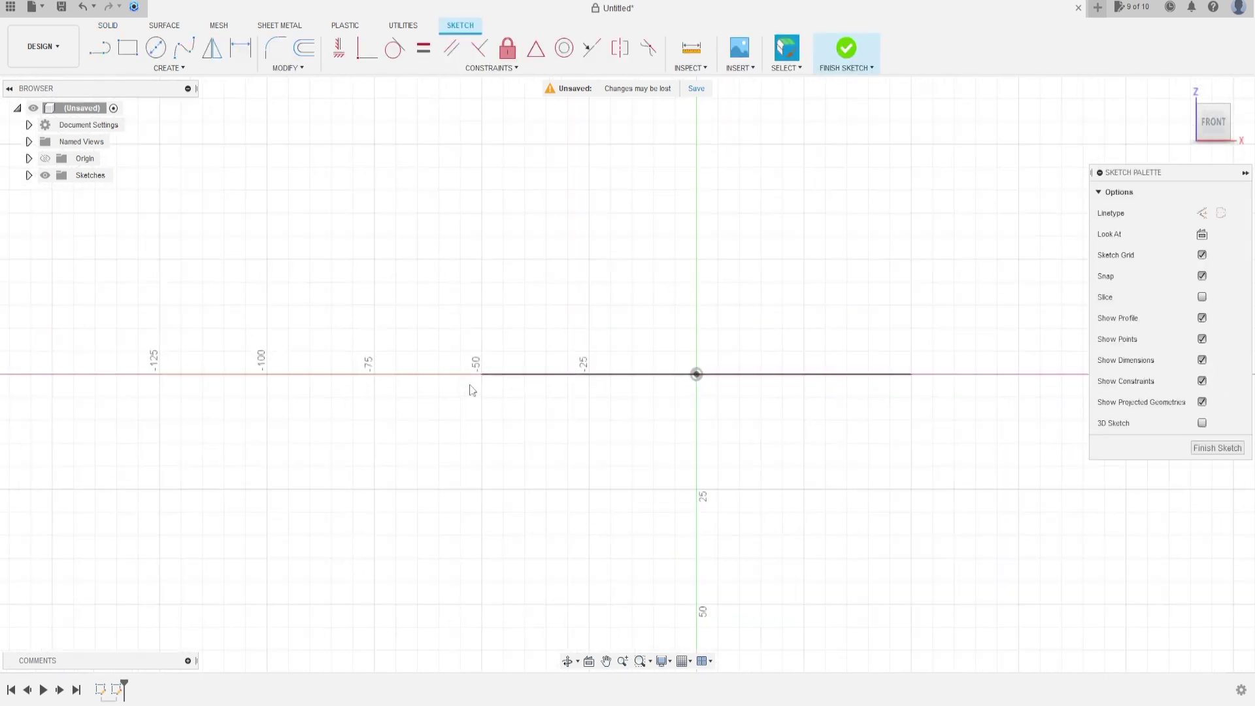
pyautogui.click(132, 57)
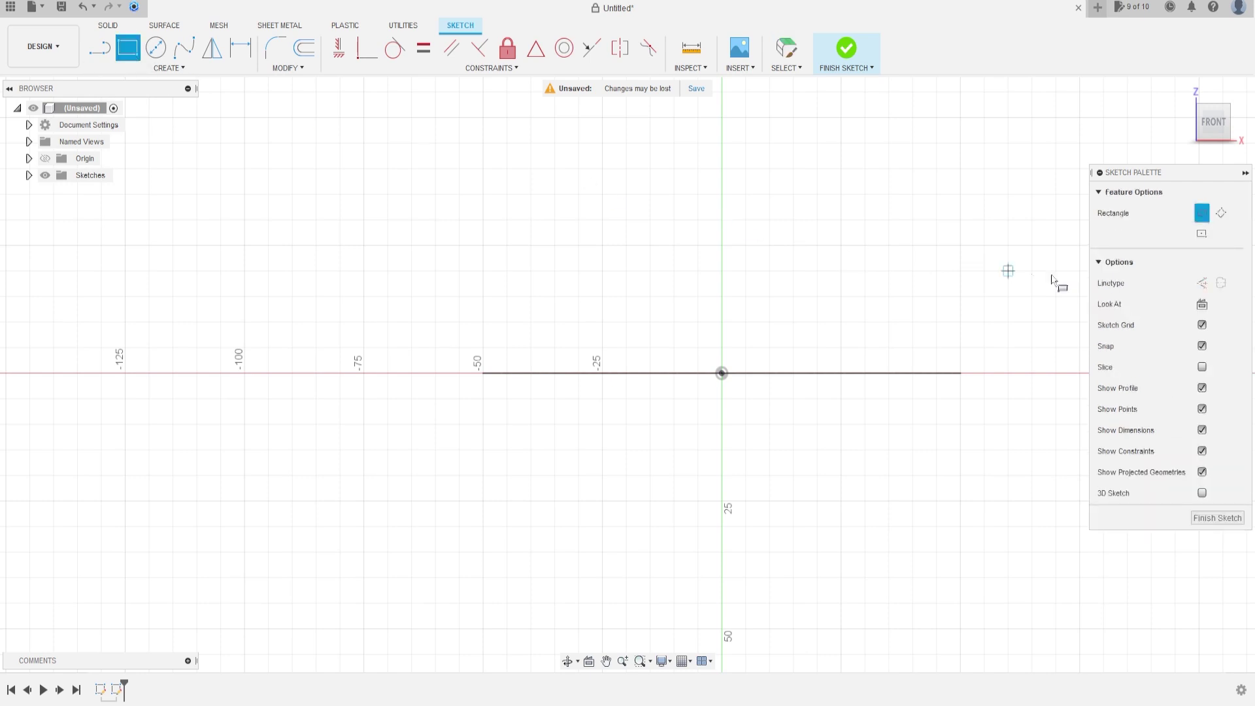
pyautogui.click(1201, 235)
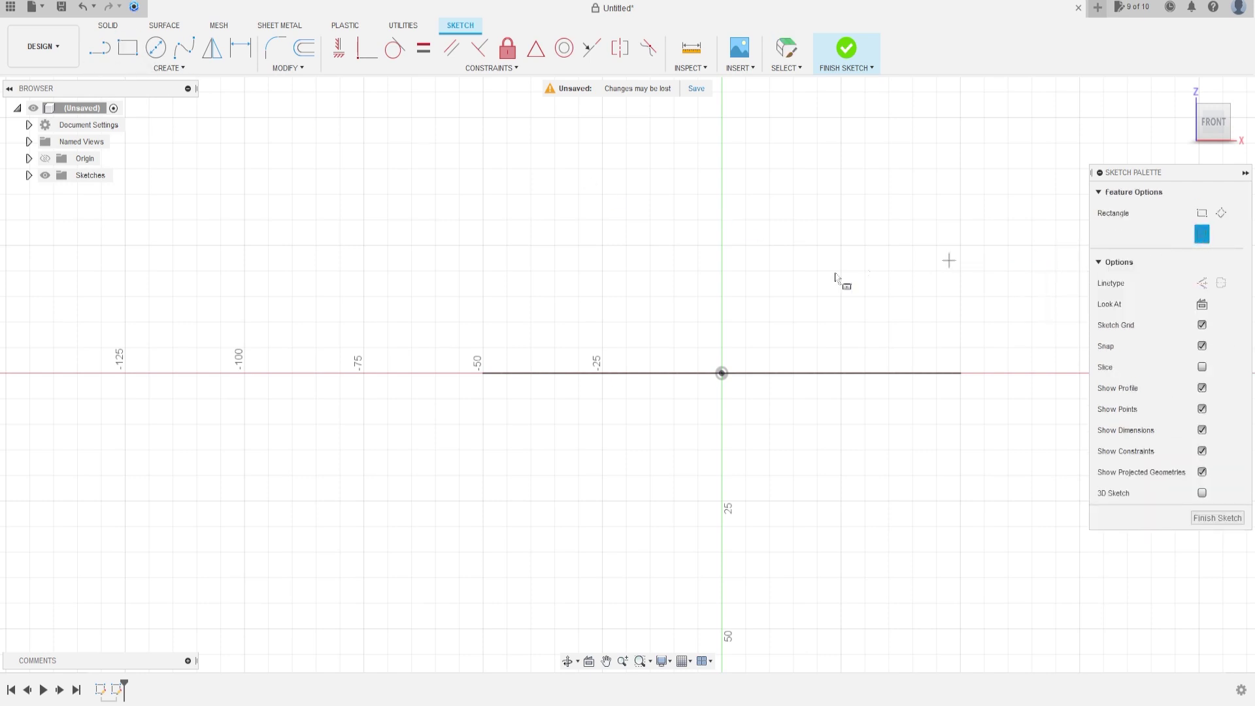
pyautogui.scroll(2, 483, 378)
pyautogui.click(483, 373)
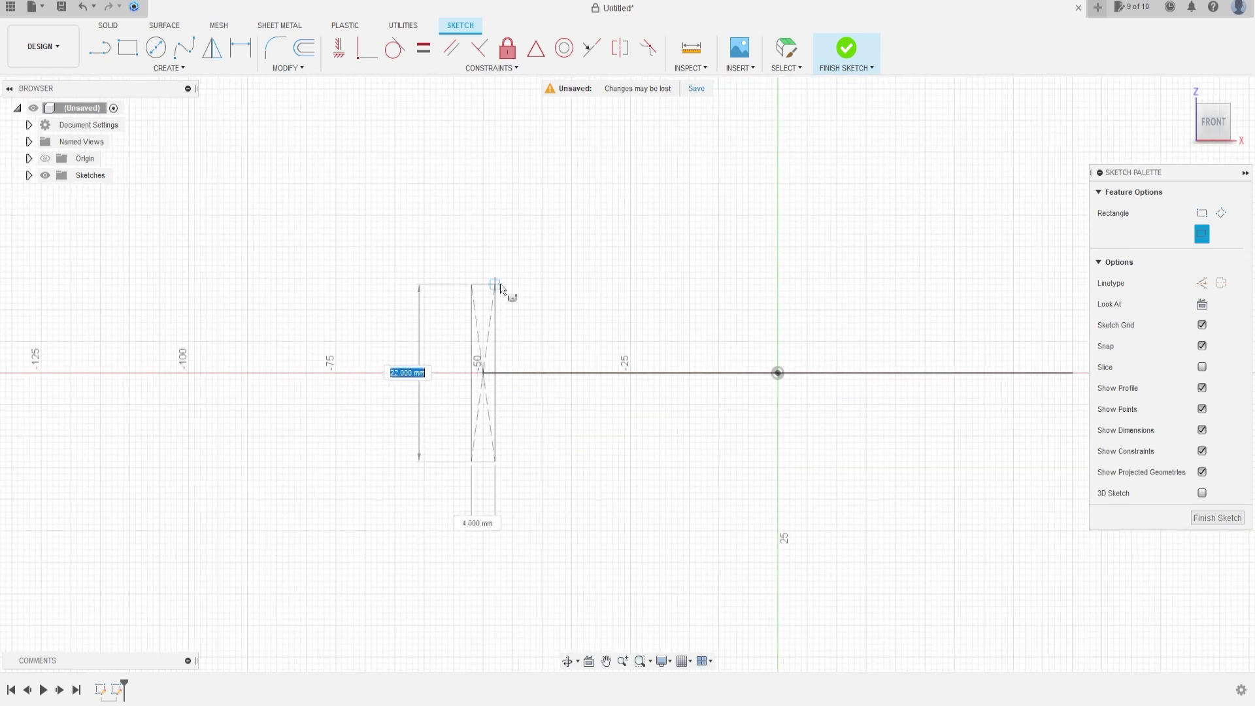
pyautogui.press('Tab')
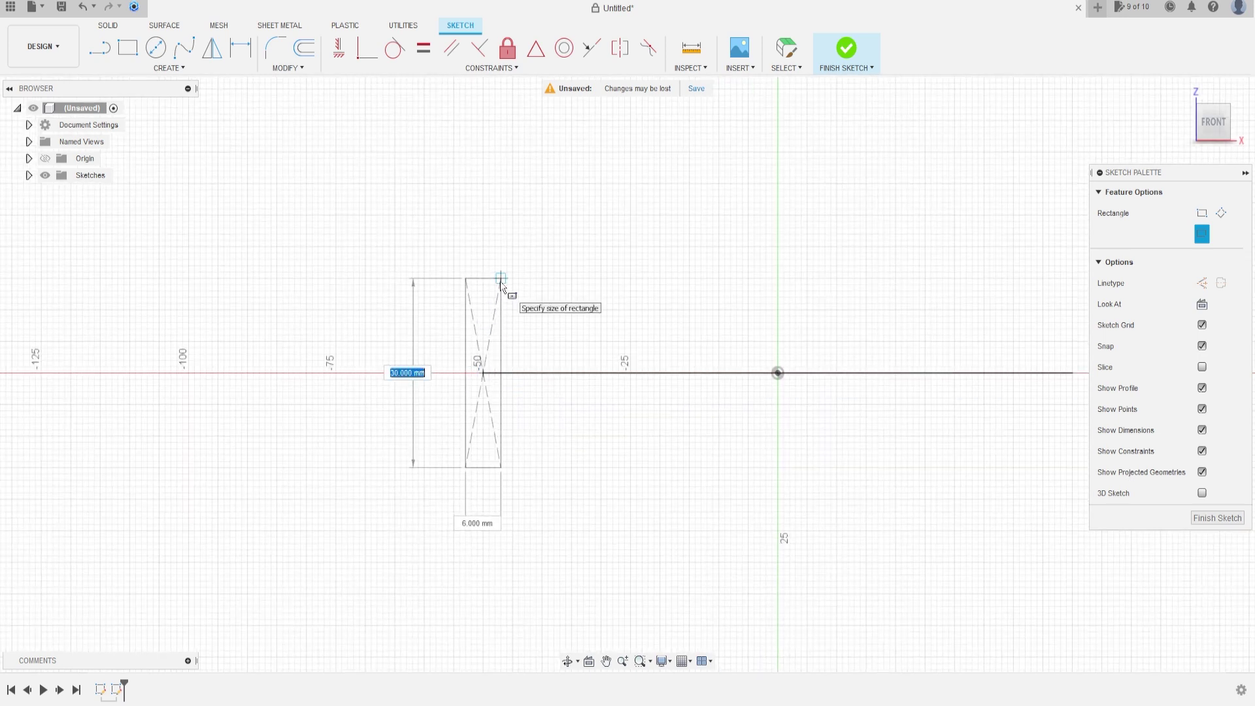
pyautogui.write('30')
pyautogui.press('Tab')
pyautogui.write('5')
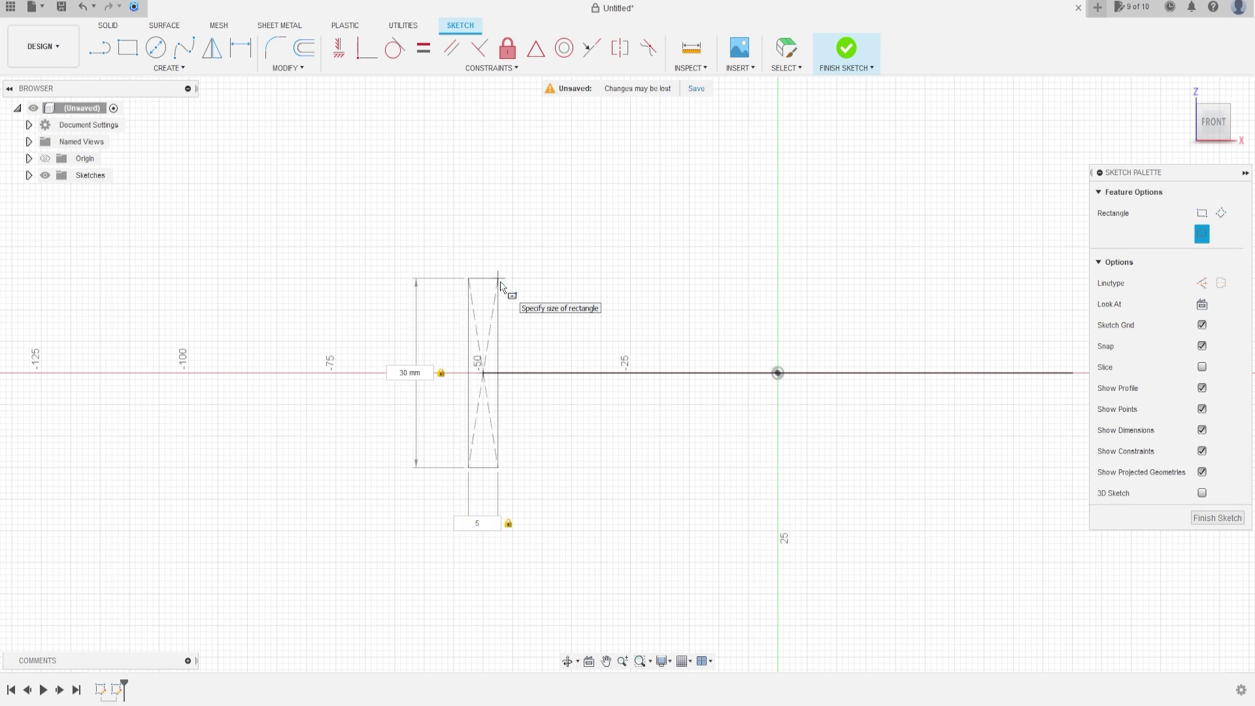
pyautogui.press('Return')
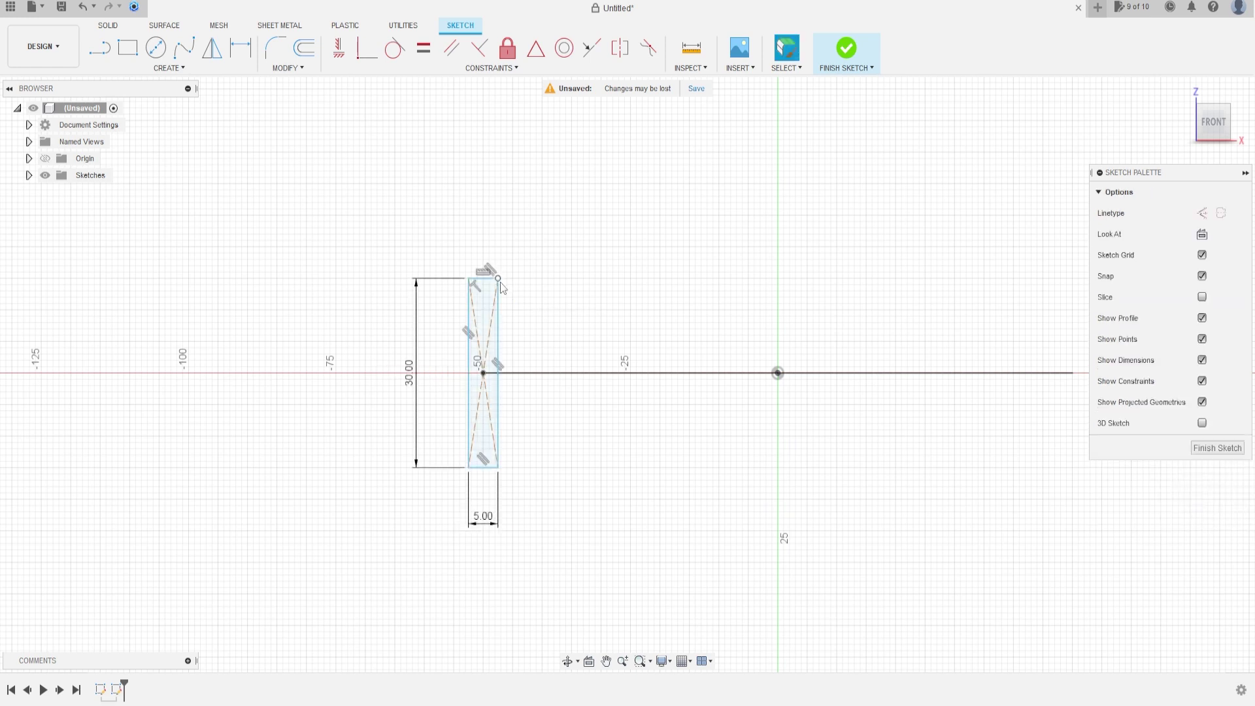
# Step: Constrain the rectangle's centre level with the origin
pyautogui.click(340, 52)
pyautogui.click(483, 372)
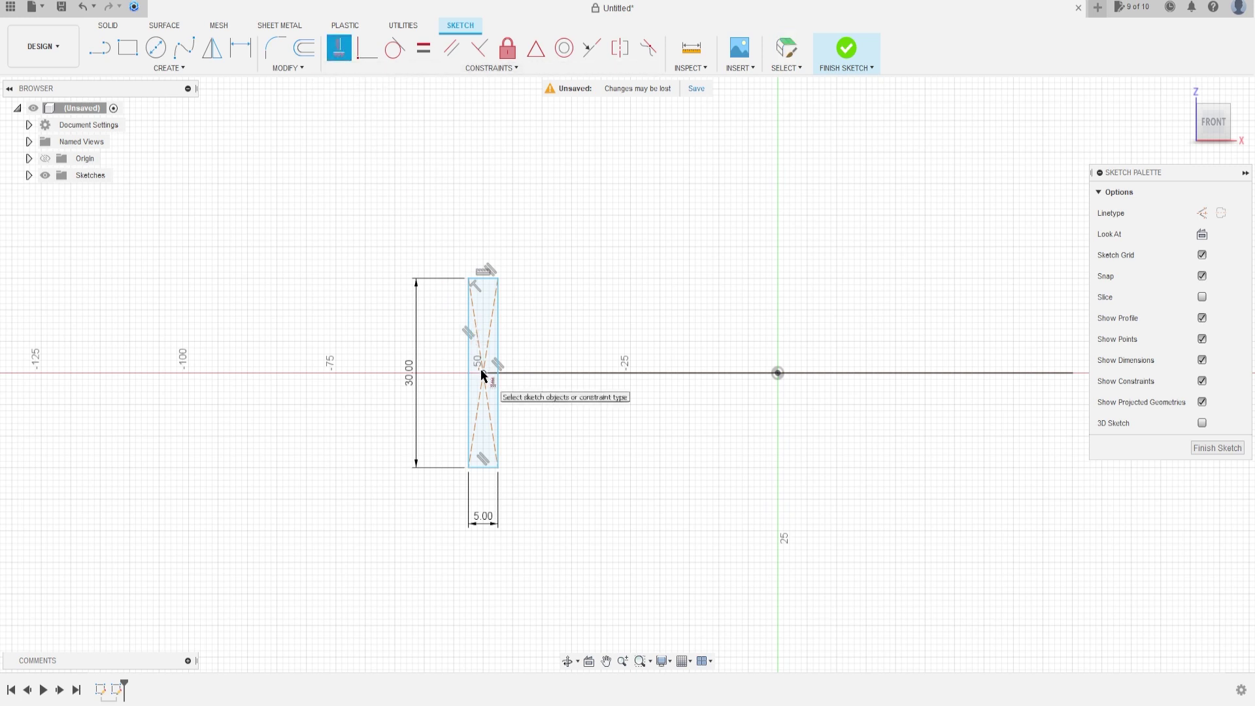
pyautogui.click(777, 373)
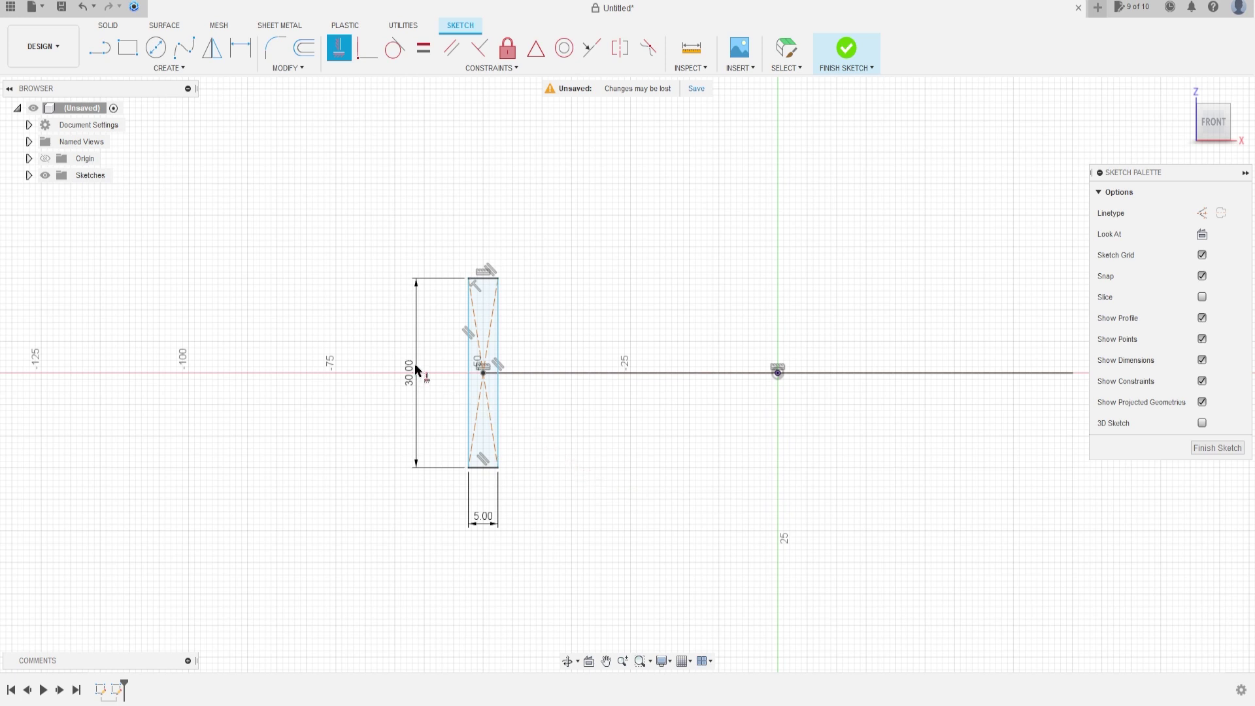
# Step: Dimension the rectangle centre 50 mm from the origin and move the 5.00 dimension above it
pyautogui.click(242, 51)
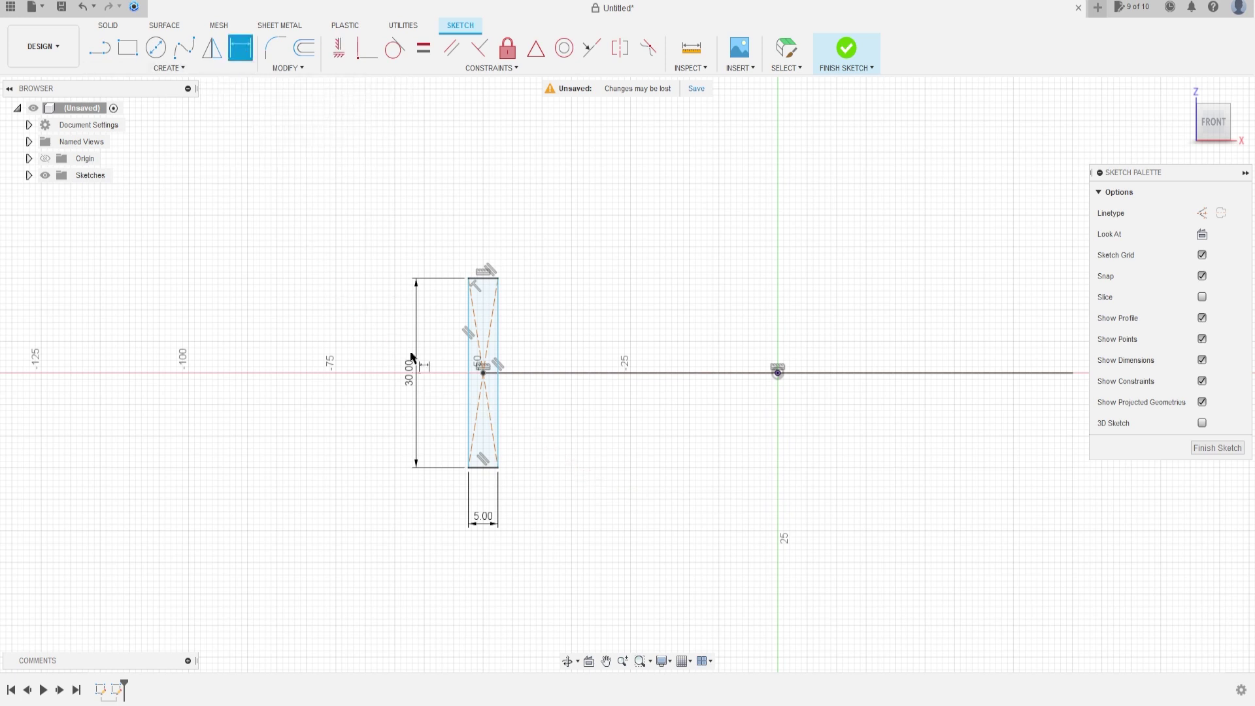
pyautogui.click(485, 376)
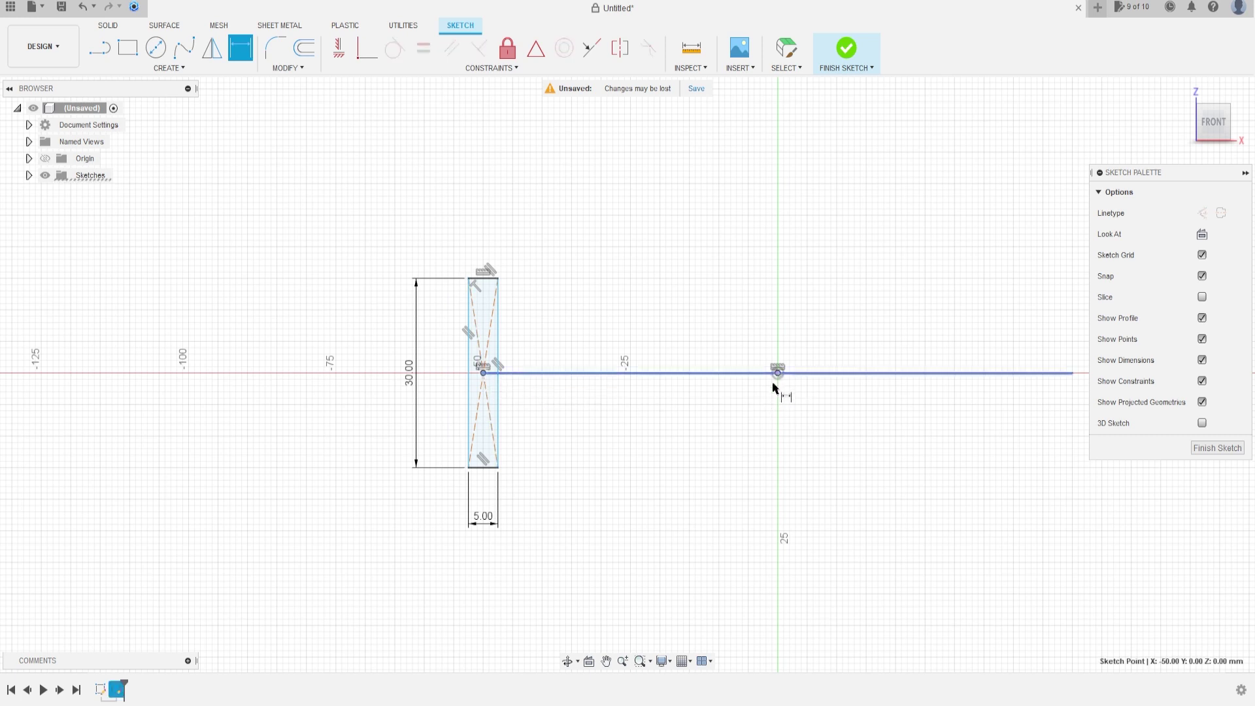
pyautogui.click(778, 374)
pyautogui.click(608, 594)
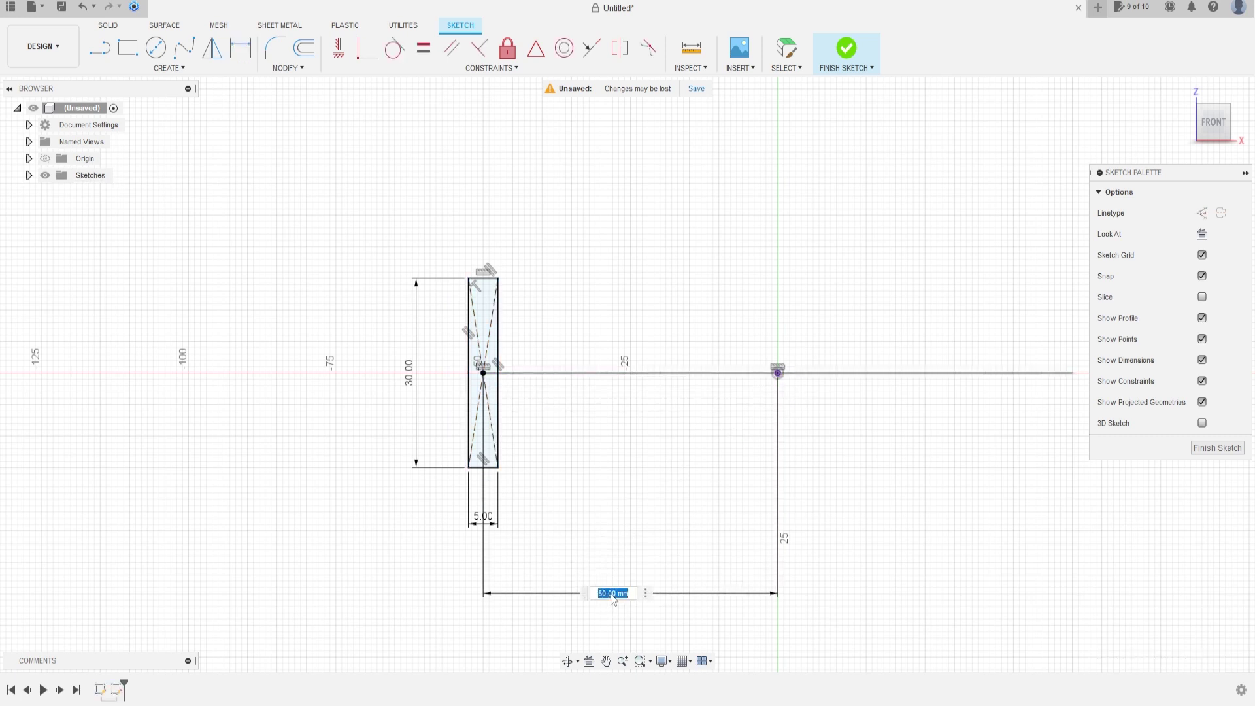
pyautogui.press('Return')
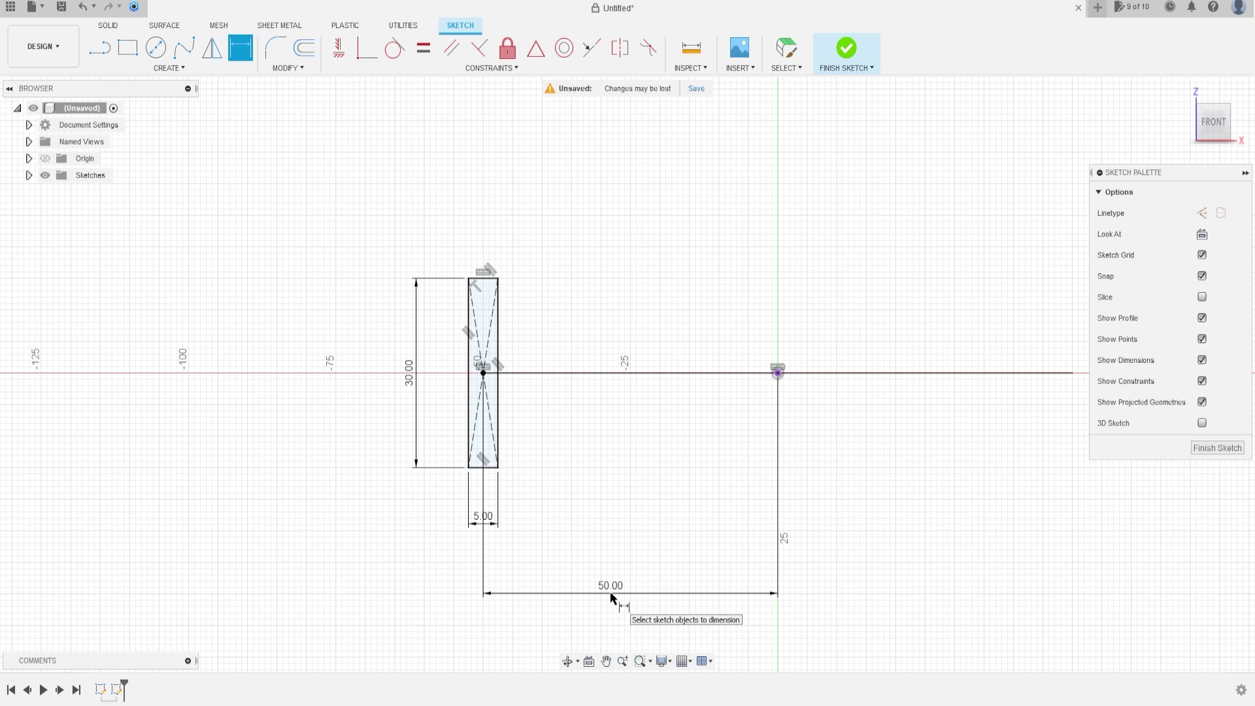
pyautogui.press('Escape')
pyautogui.moveTo(475, 527); pyautogui.dragTo(480, 208)
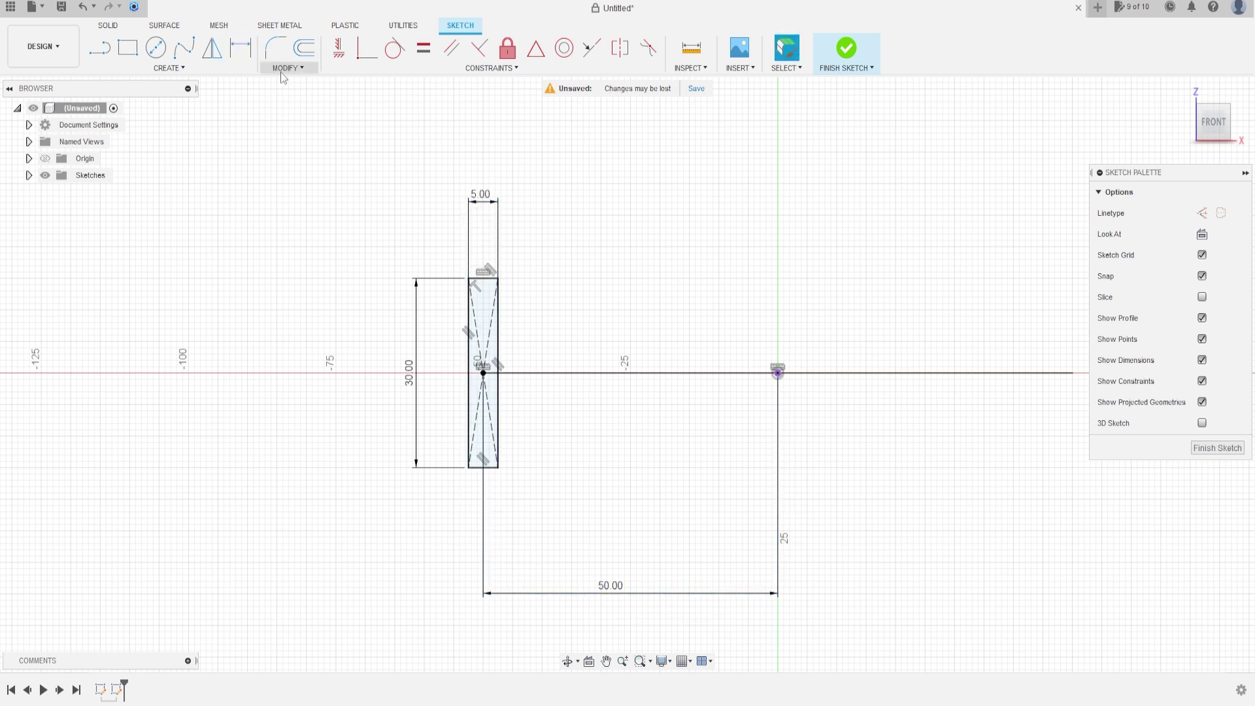
# Step: Fillet the rectangle's top corners with a 2.3 mm radius
pyautogui.click(276, 45)
pyautogui.scroll(8, 469, 280)
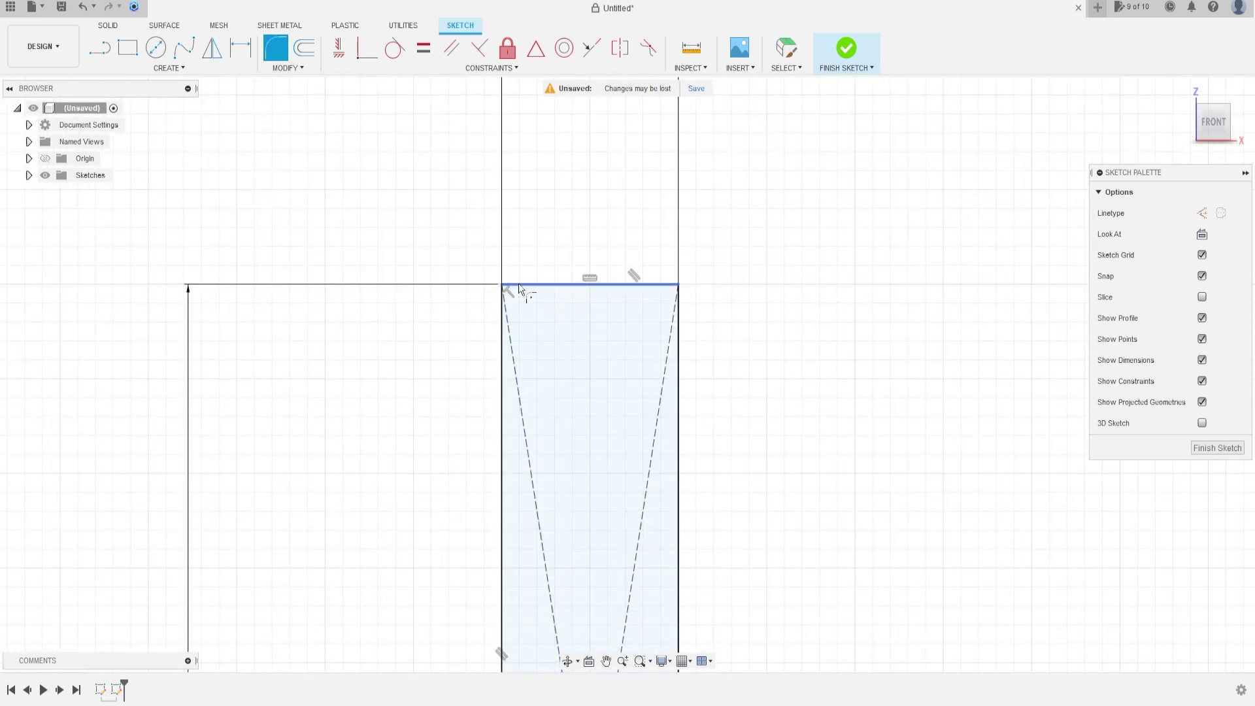
pyautogui.click(512, 285)
pyautogui.click(504, 318)
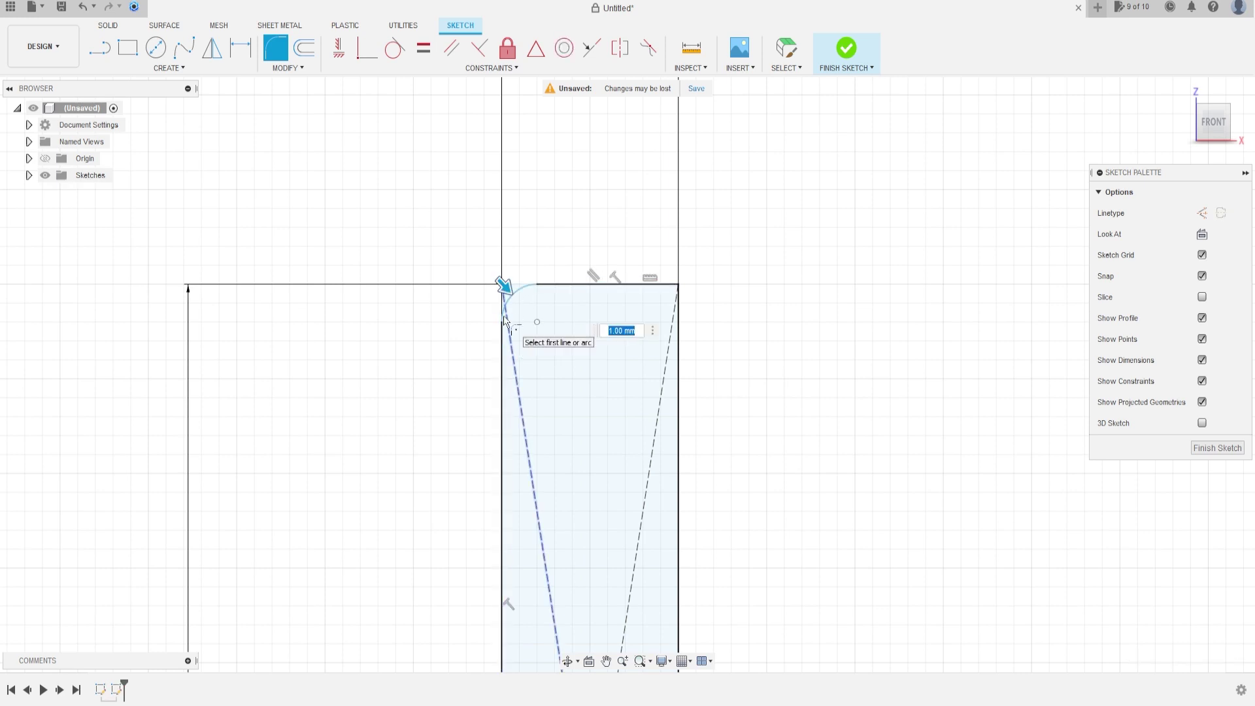
pyautogui.write('2,3')
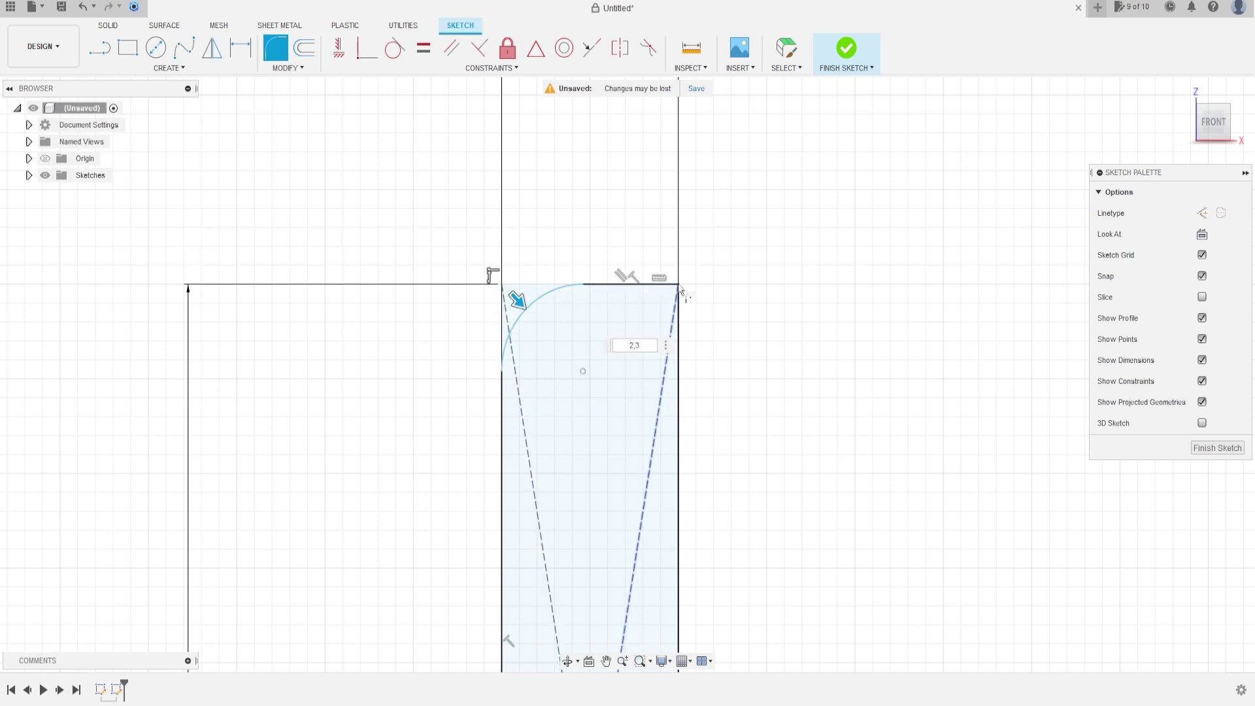
pyautogui.click(670, 289)
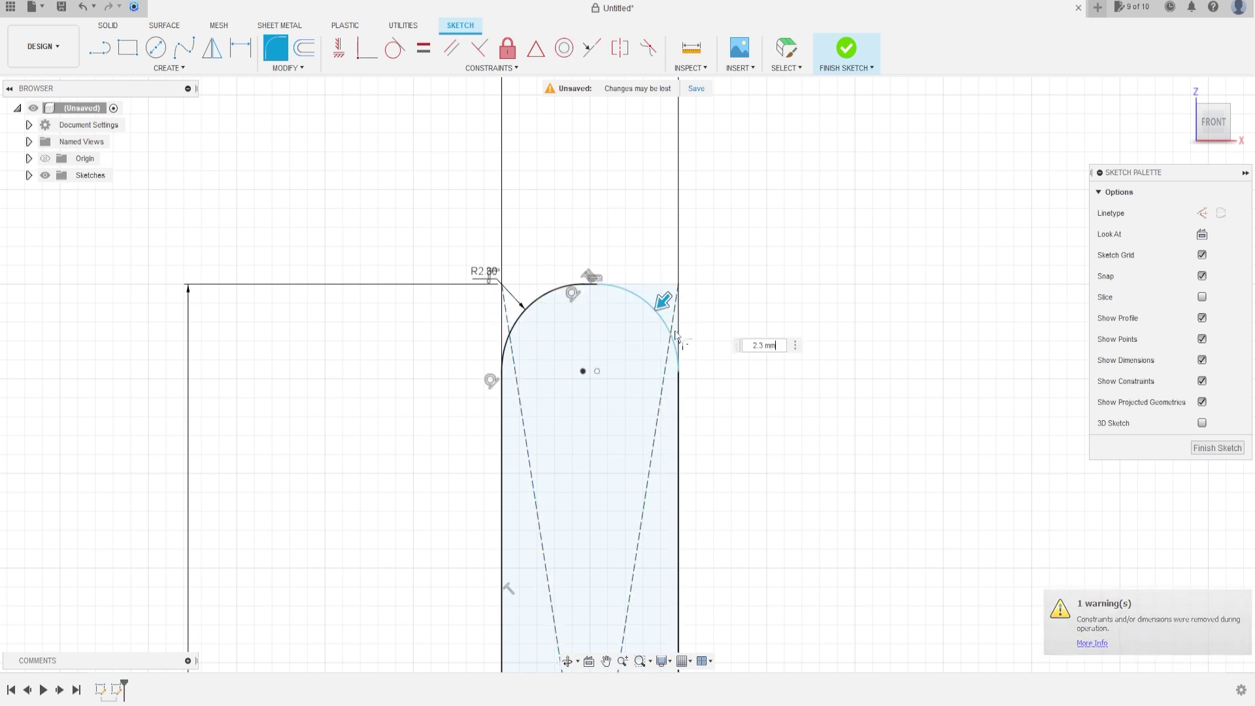
pyautogui.scroll(-3, 670, 327)
pyautogui.scroll(3, 619, 206)
pyautogui.scroll(2, 583, 415)
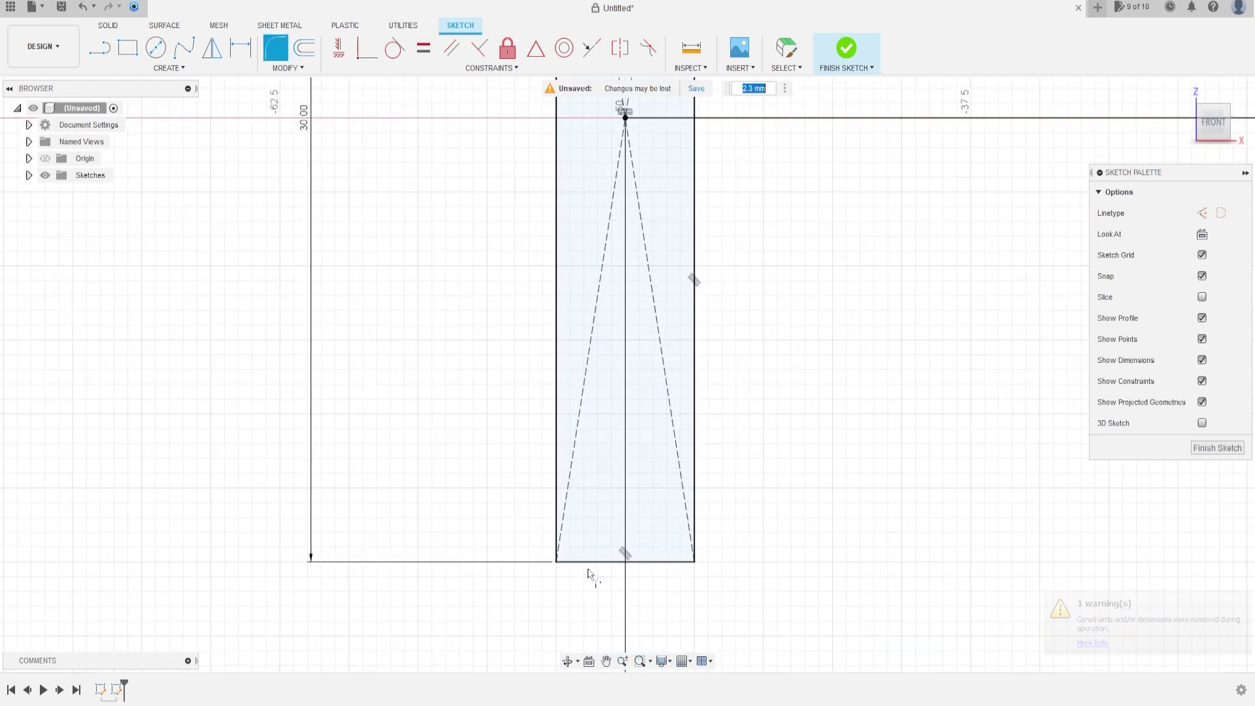
# Step: Fillet the bottom corners at 2.3 mm to complete the slot and finish the sketch
pyautogui.click(593, 562)
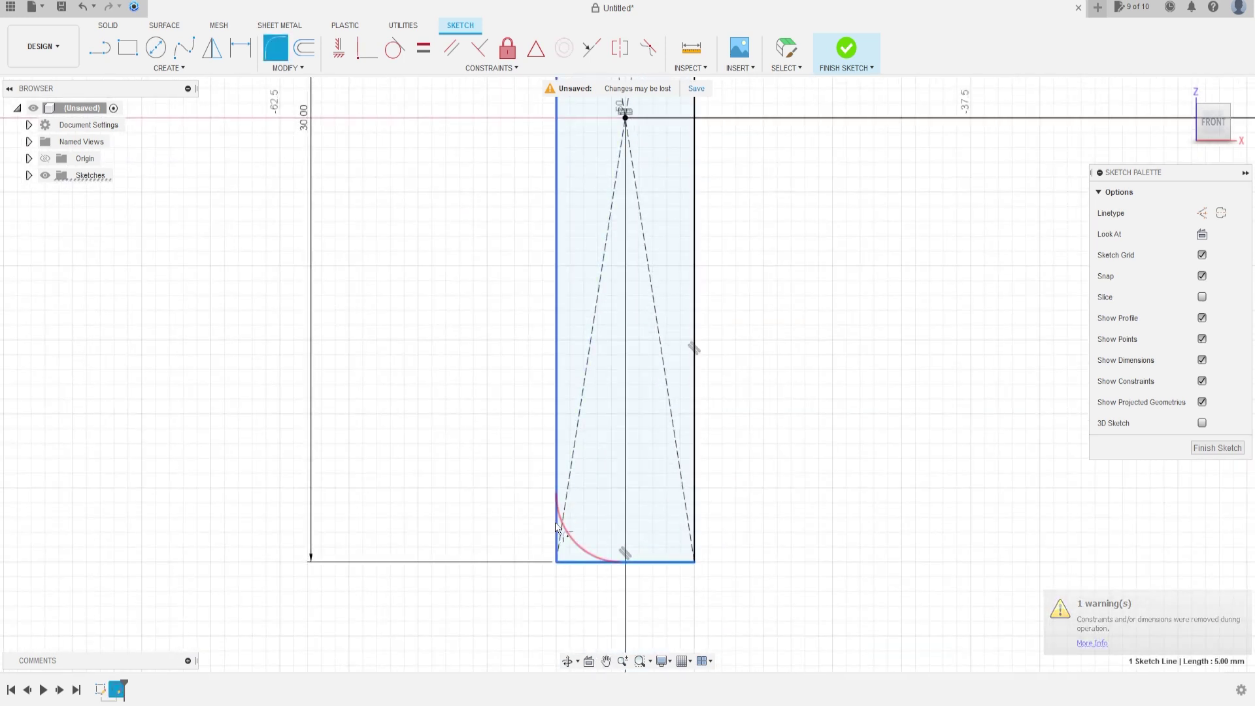
pyautogui.click(556, 533)
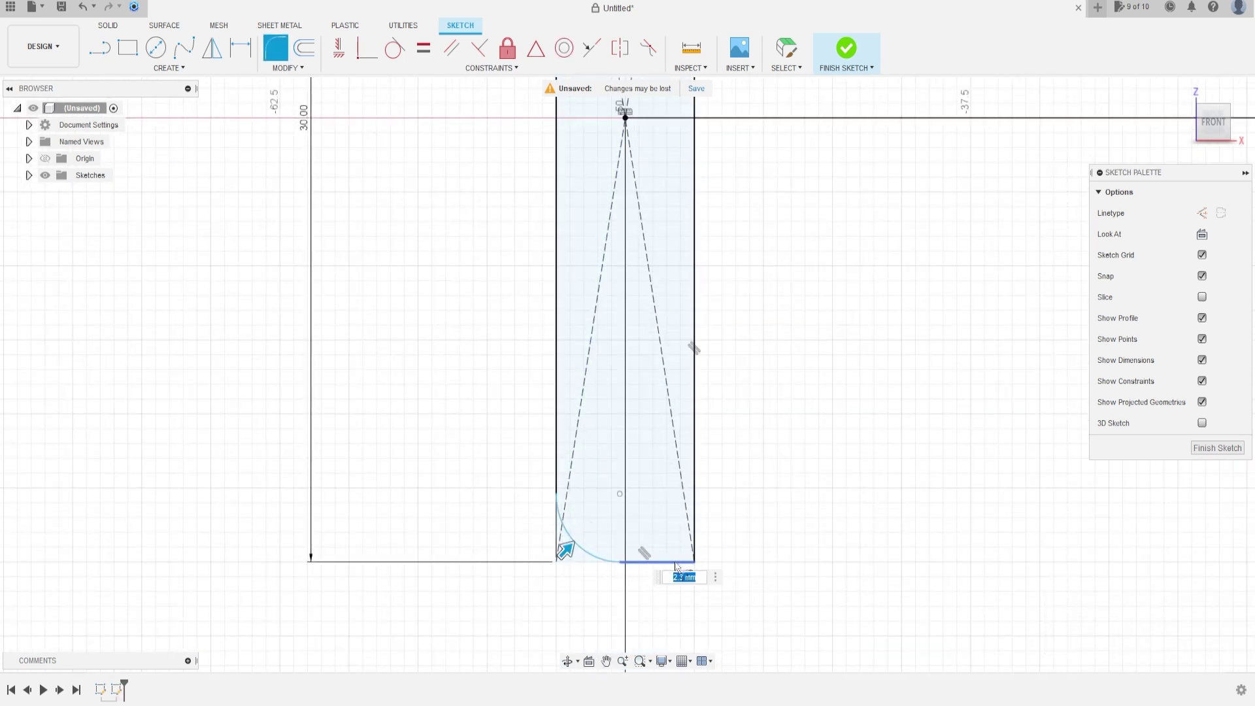
pyautogui.click(677, 564)
pyautogui.click(705, 534)
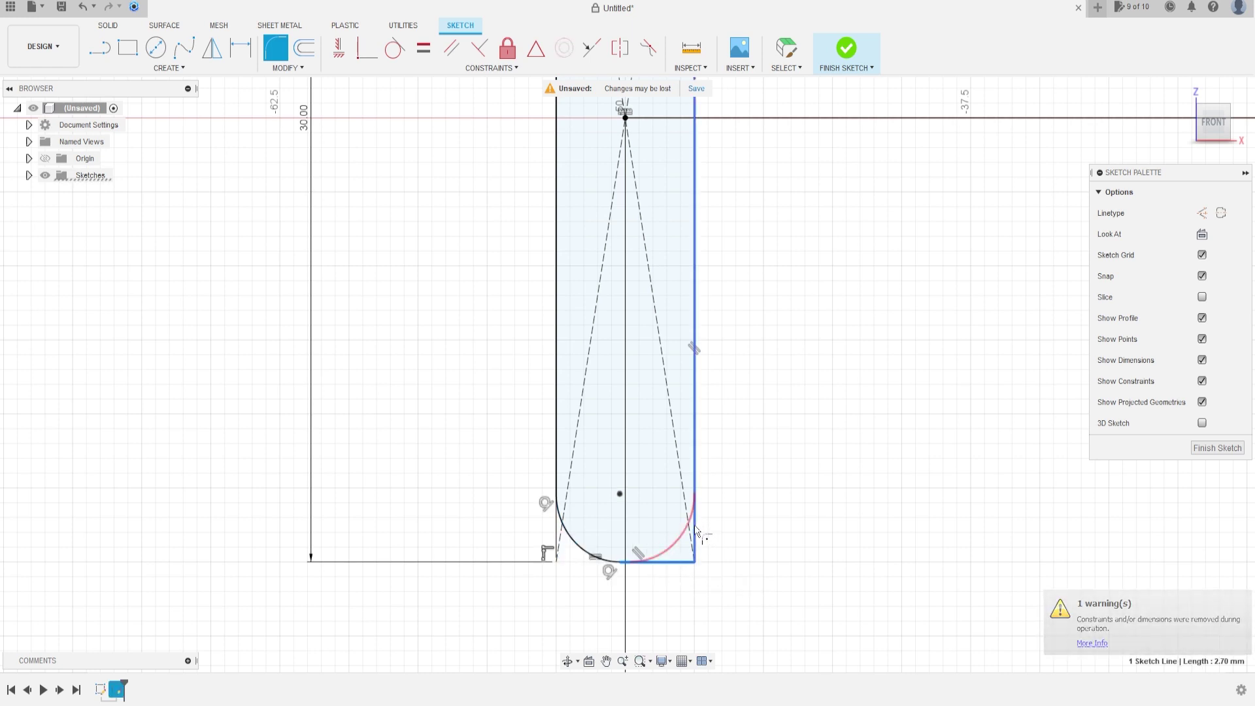
pyautogui.scroll(-6, 701, 534)
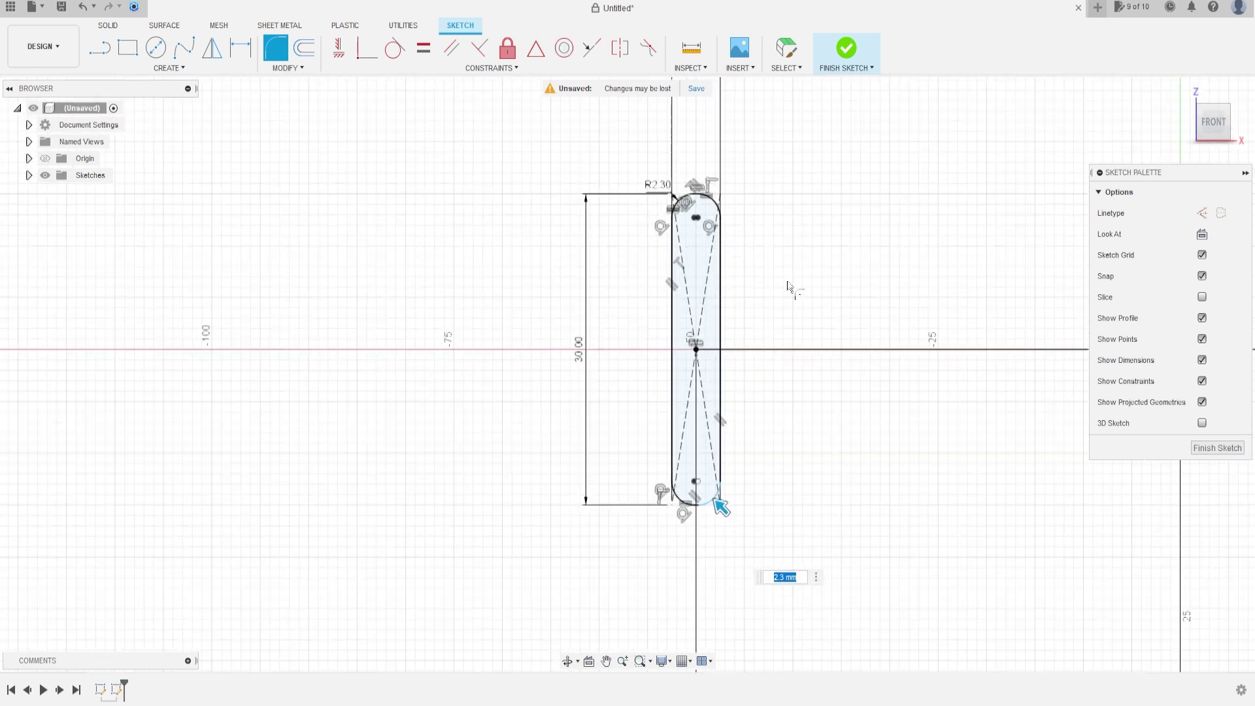
pyautogui.moveTo(860, 288); pyautogui.dragTo(745, 350, button='middle')
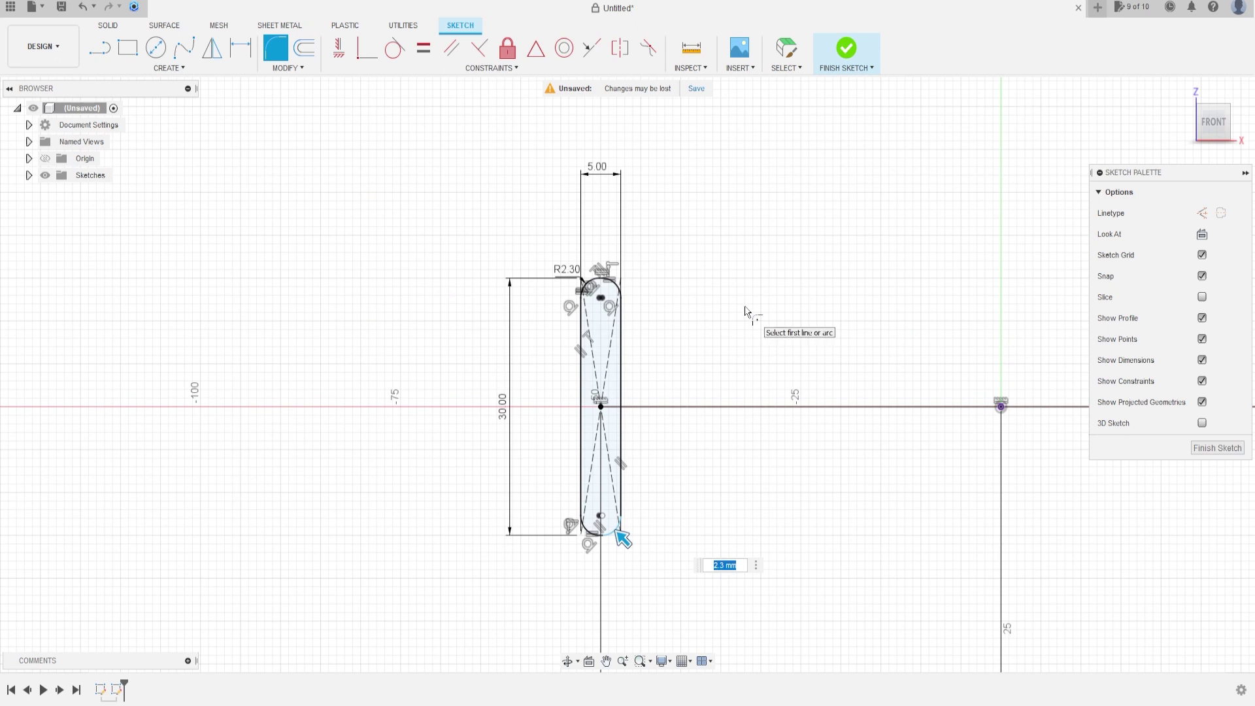
pyautogui.press('Return')
pyautogui.scroll(-3, 745, 314)
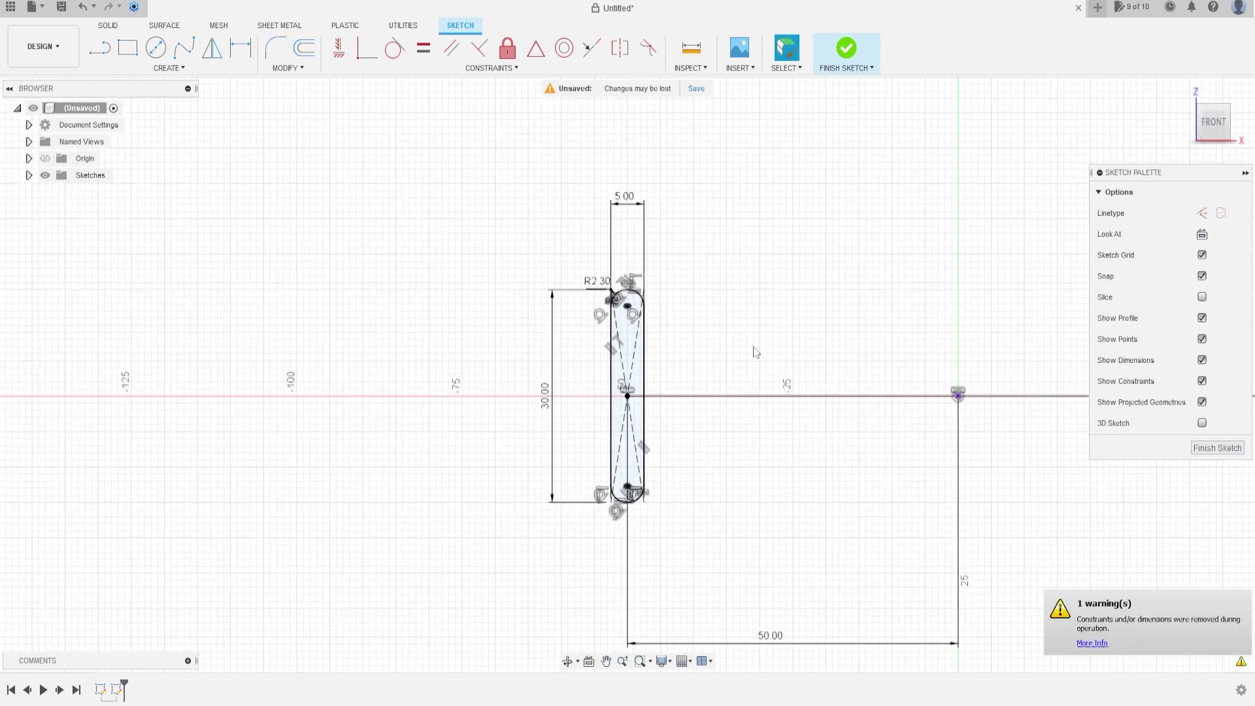
pyautogui.moveTo(754, 353); pyautogui.dragTo(645, 337, button='middle')
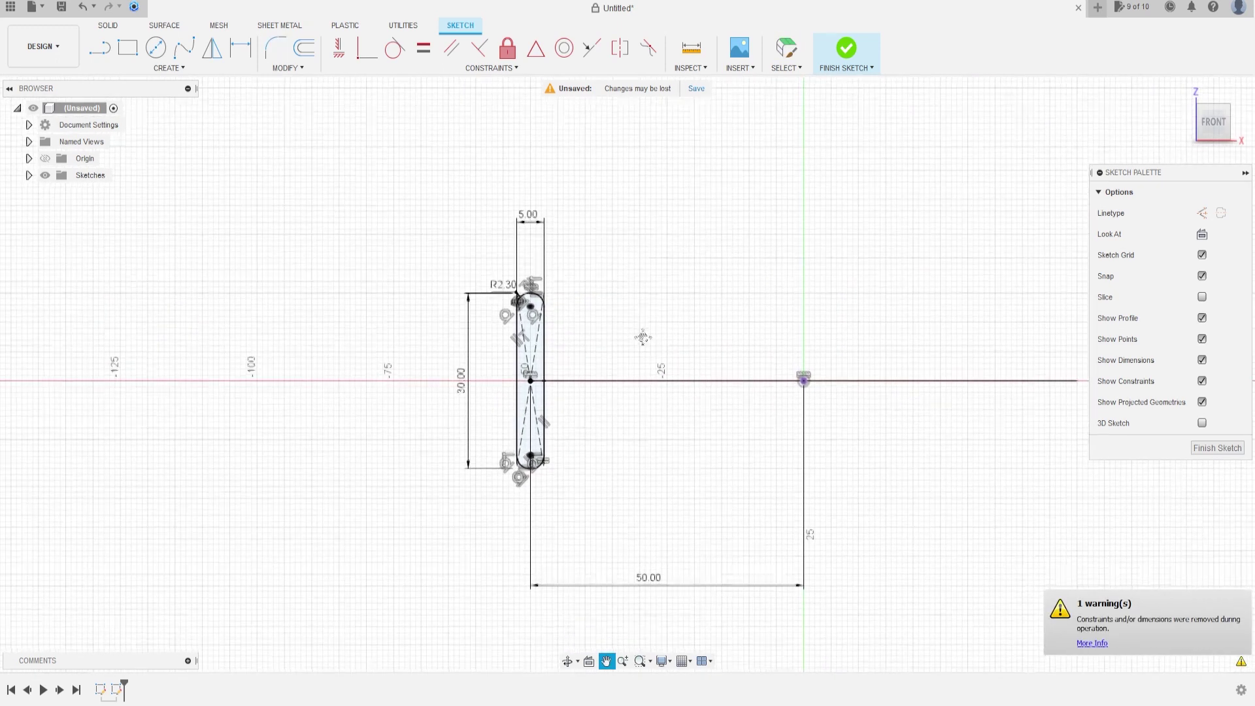
pyautogui.click(849, 51)
# Step: Sweep the slot profile along the 100 mm circle with a -180° twist angle
pyautogui.keyDown('shift'); pyautogui.moveTo(767, 218); pyautogui.dragTo(751, 253, button='middle'); pyautogui.keyUp('shift')
pyautogui.moveTo(840, 233); pyautogui.dragTo(731, 277, button='middle')
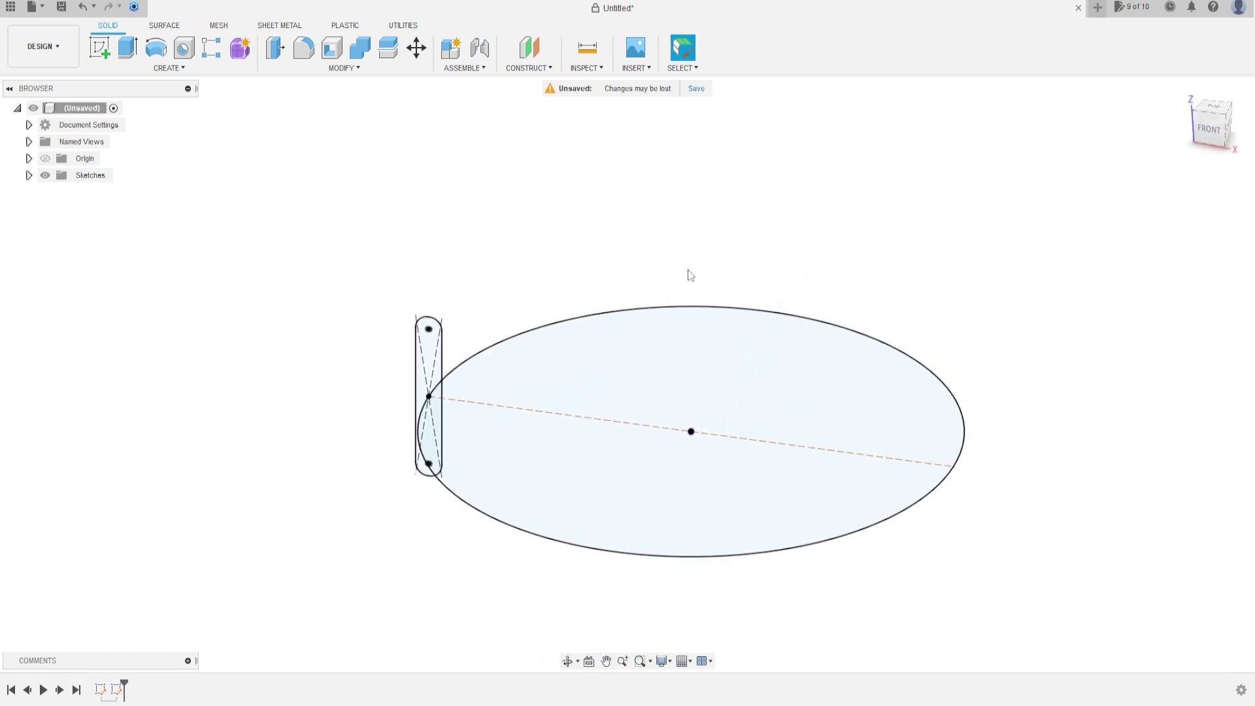
pyautogui.click(169, 68)
pyautogui.click(119, 185)
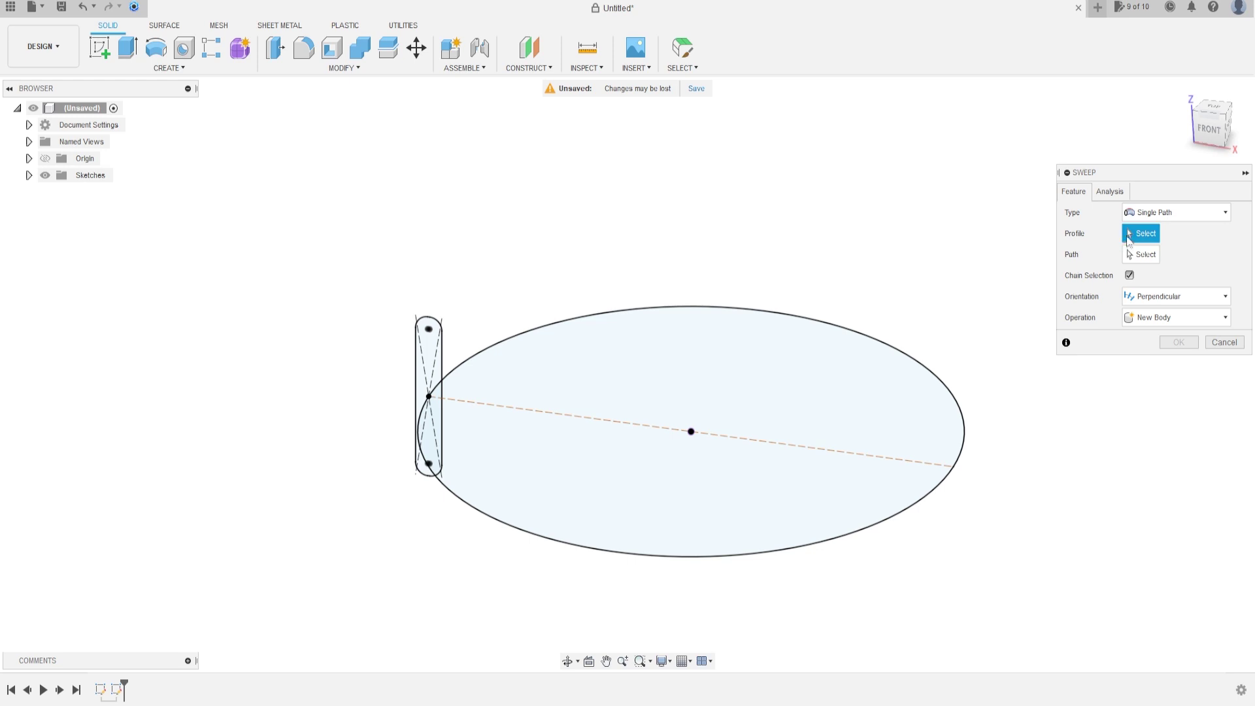
pyautogui.click(431, 352)
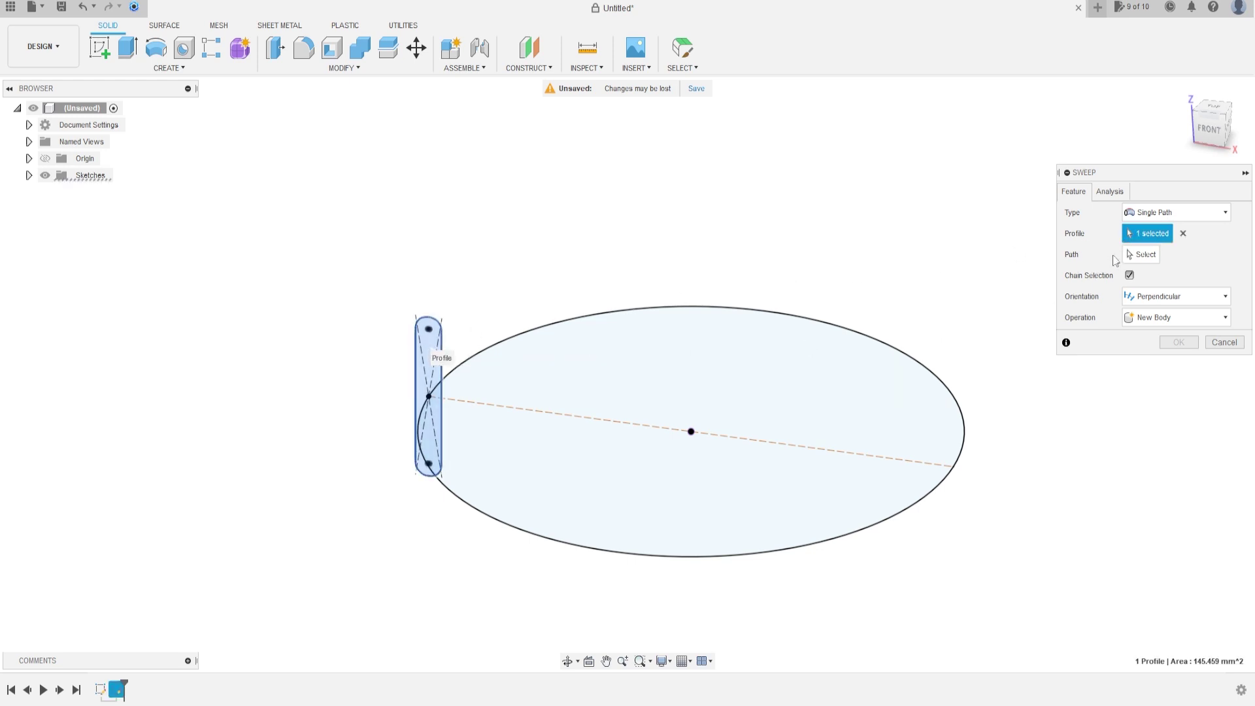
pyautogui.click(1149, 258)
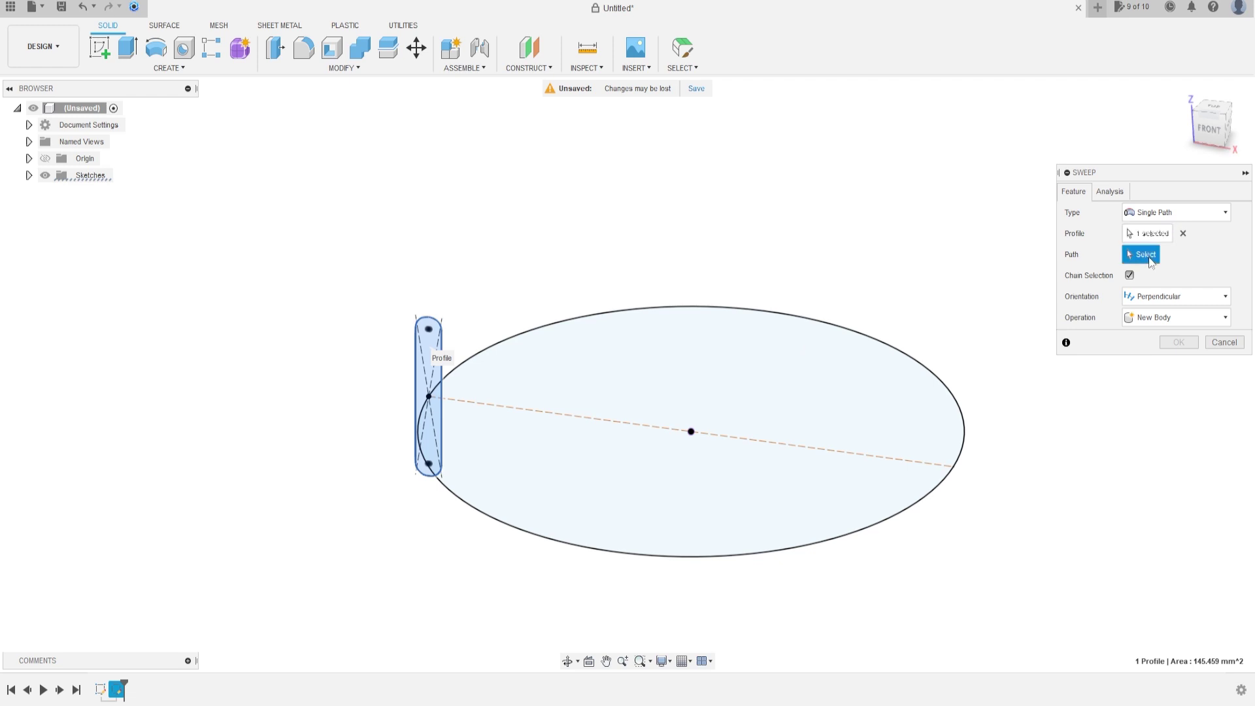
pyautogui.click(557, 324)
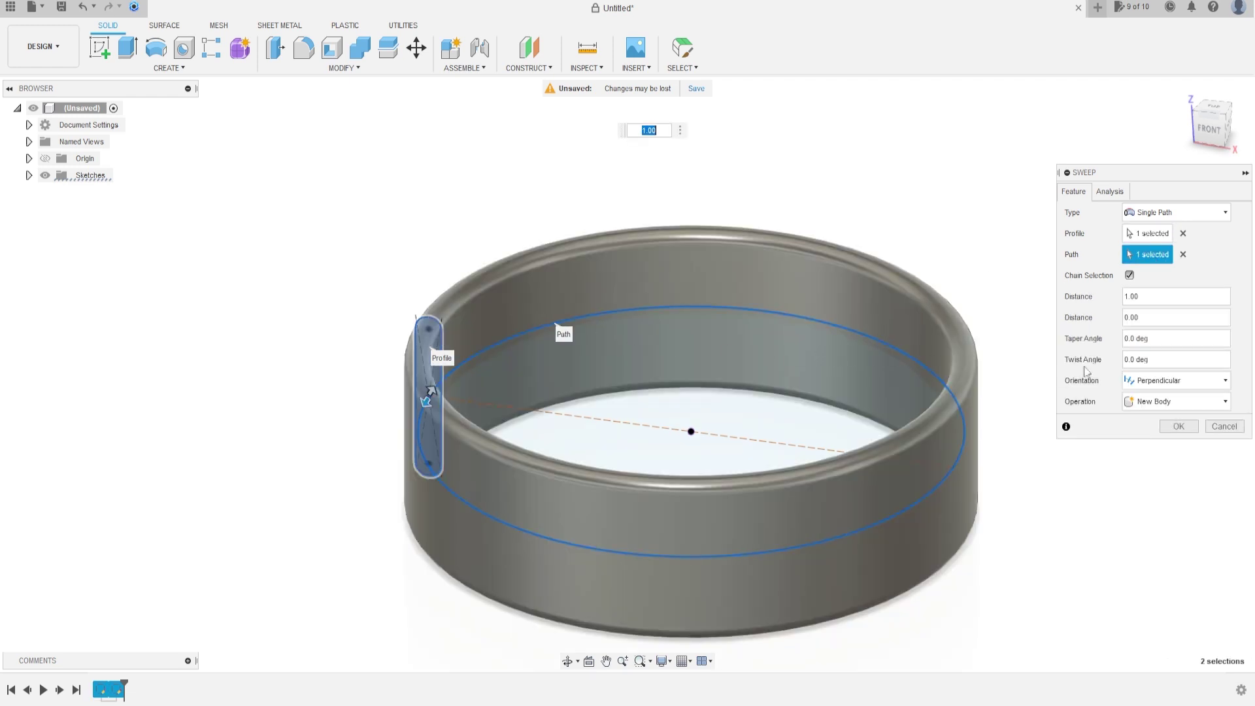
pyautogui.click(1192, 364)
pyautogui.write('-10')
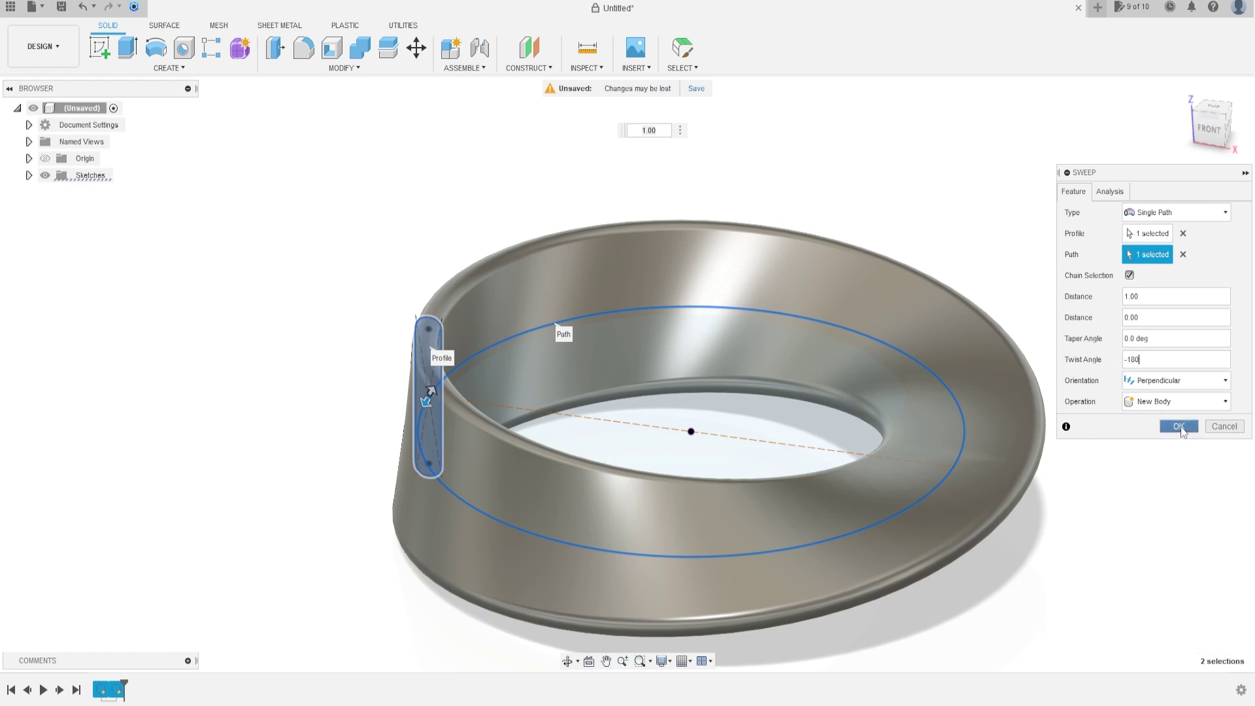
pyautogui.click(1180, 426)
pyautogui.keyDown('shift'); pyautogui.moveTo(1002, 469); pyautogui.dragTo(1023, 441, button='middle'); pyautogui.keyUp('shift')
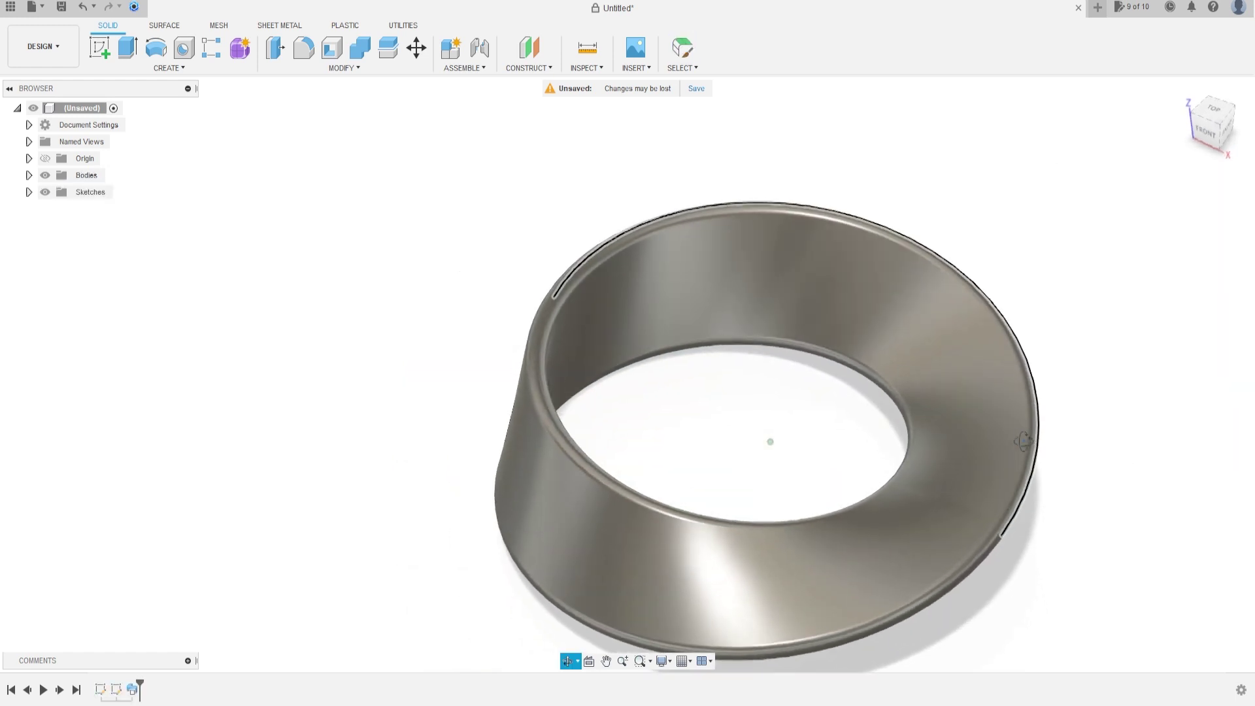
# Step: Show the twisted ring from the ViewCube's top-front-right corner and open the Create menu
pyautogui.click(1220, 125)
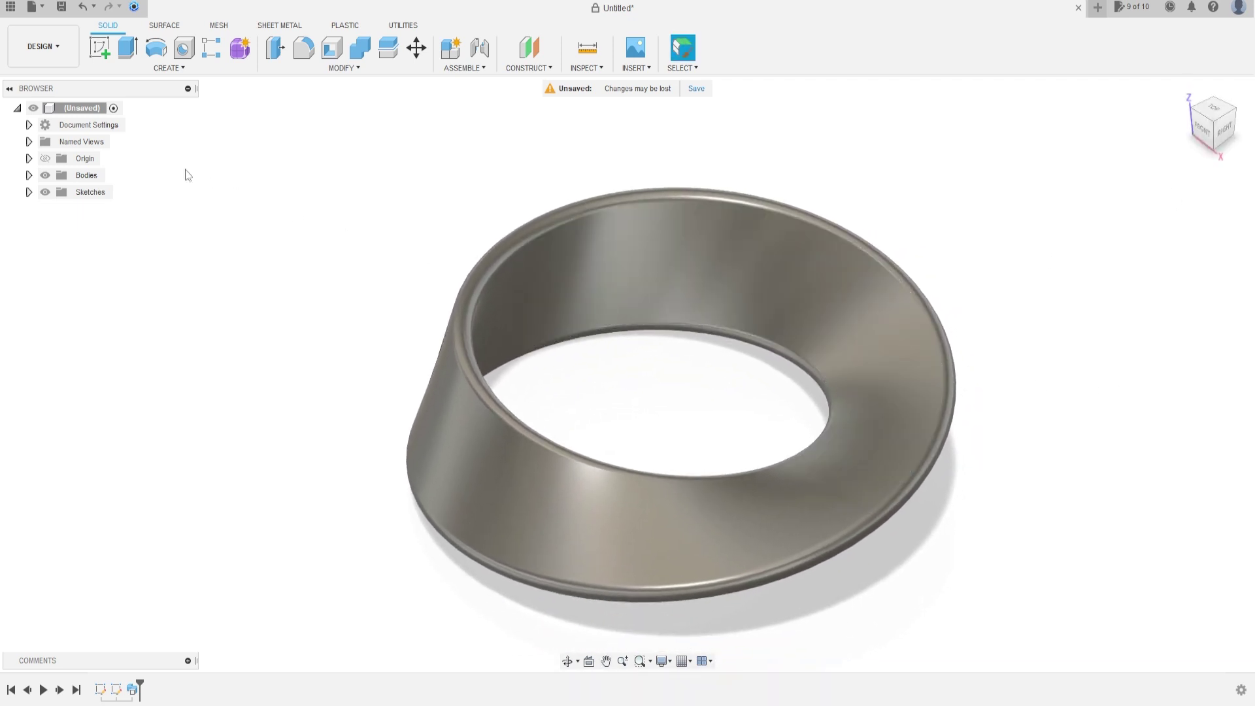
pyautogui.click(169, 68)
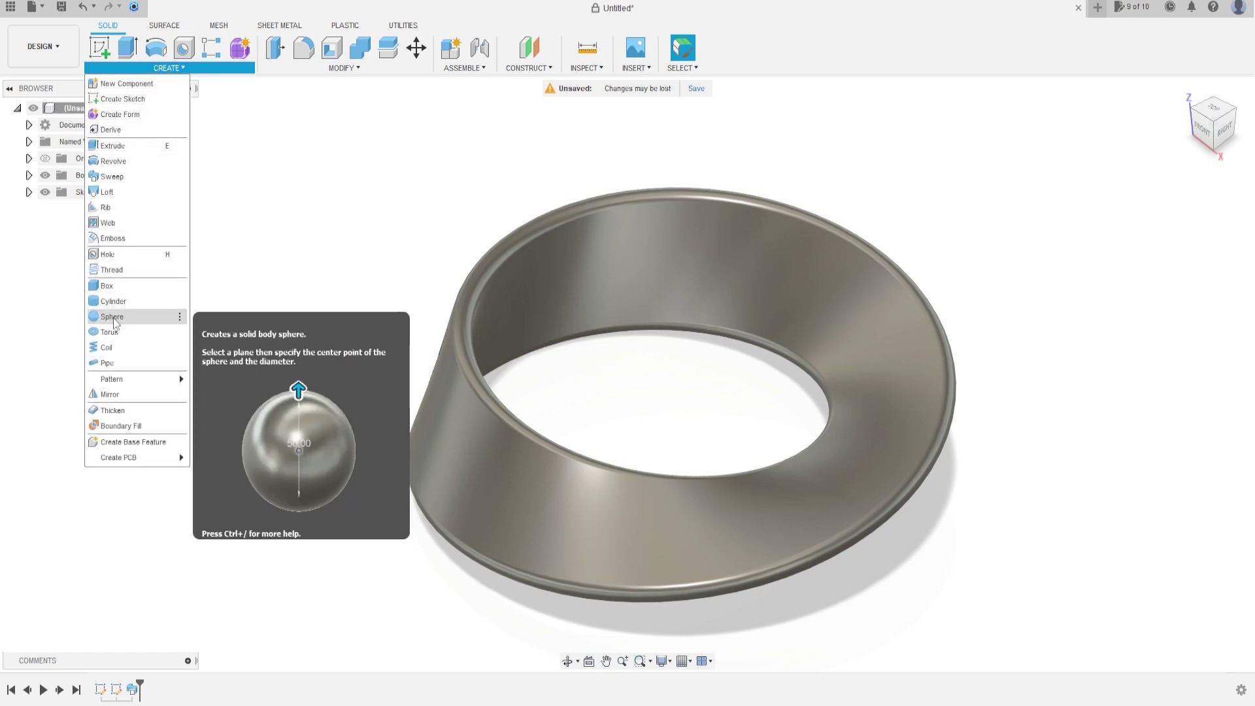
# Step: Add a 15 mm sphere as a new body, centred on Sketch1's point on the ring
pyautogui.click(112, 316)
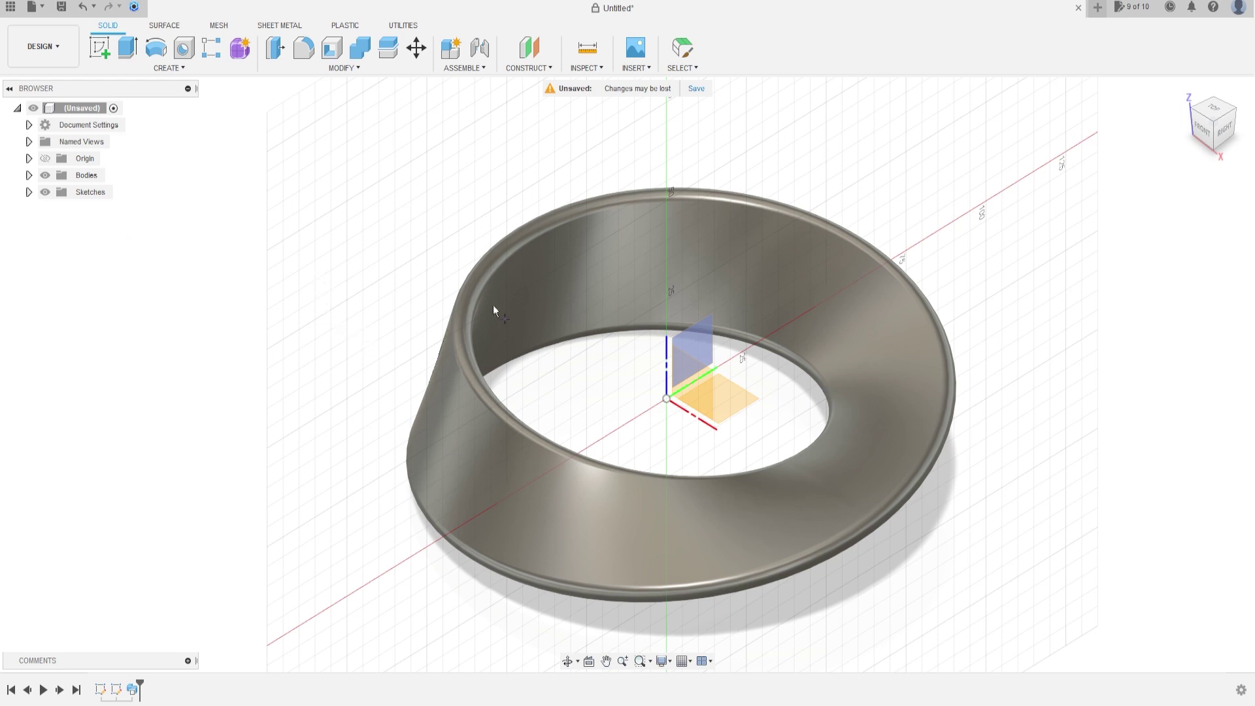
pyautogui.click(745, 402)
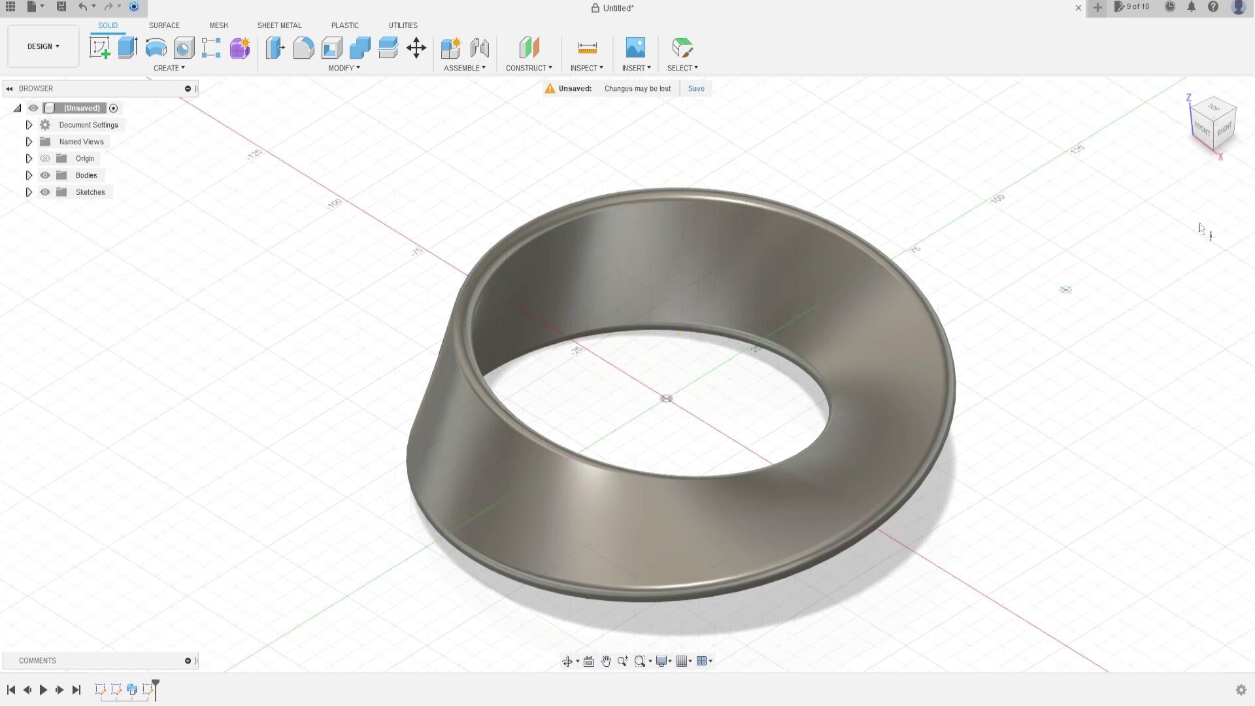
pyautogui.click(1213, 109)
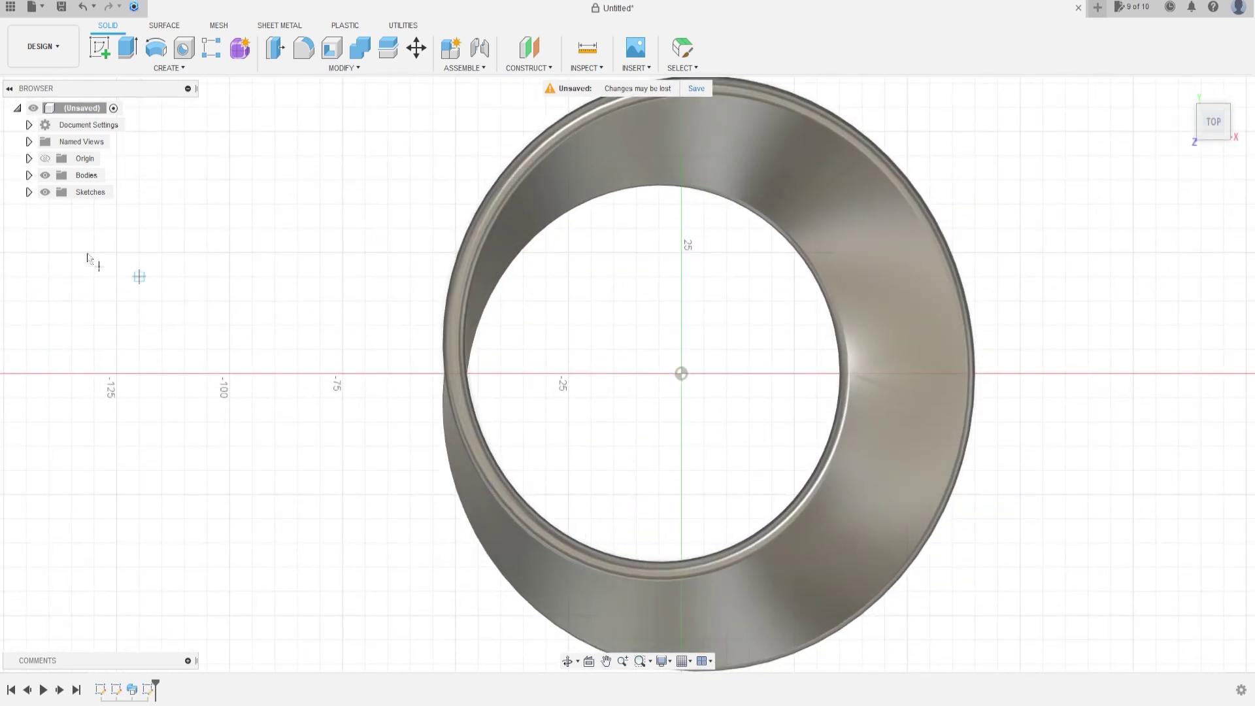
pyautogui.click(29, 192)
pyautogui.click(57, 209)
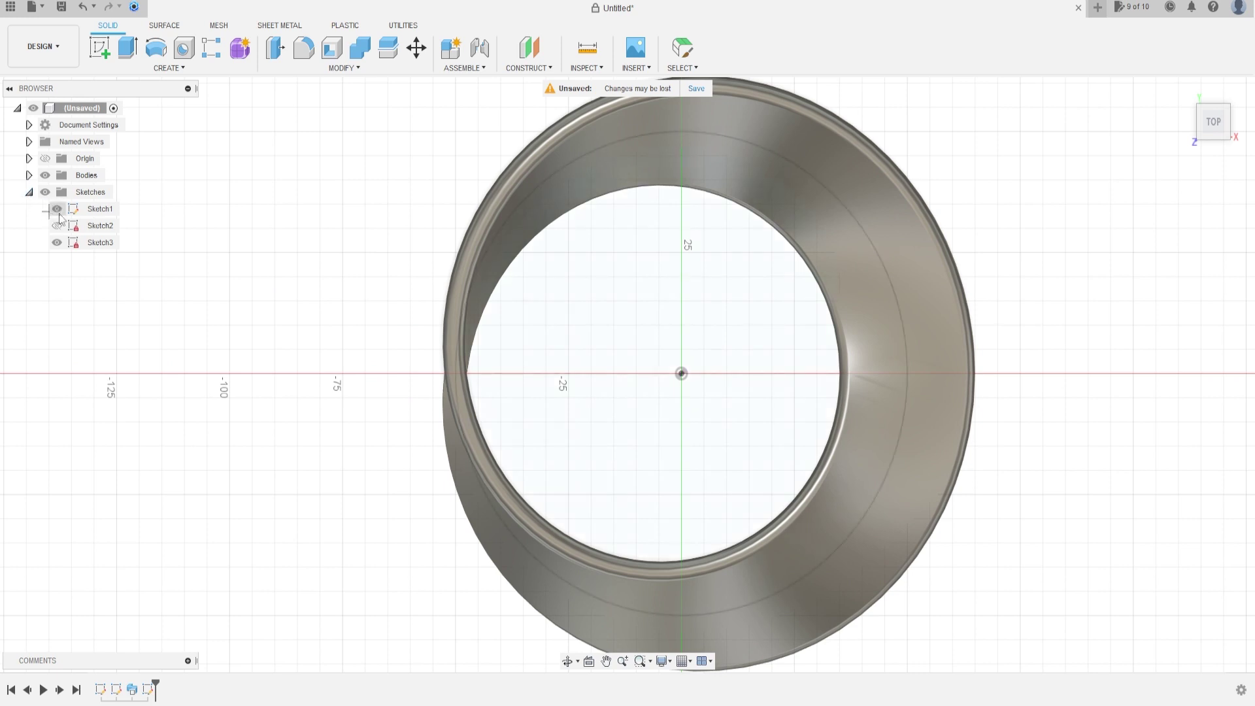
pyautogui.click(909, 371)
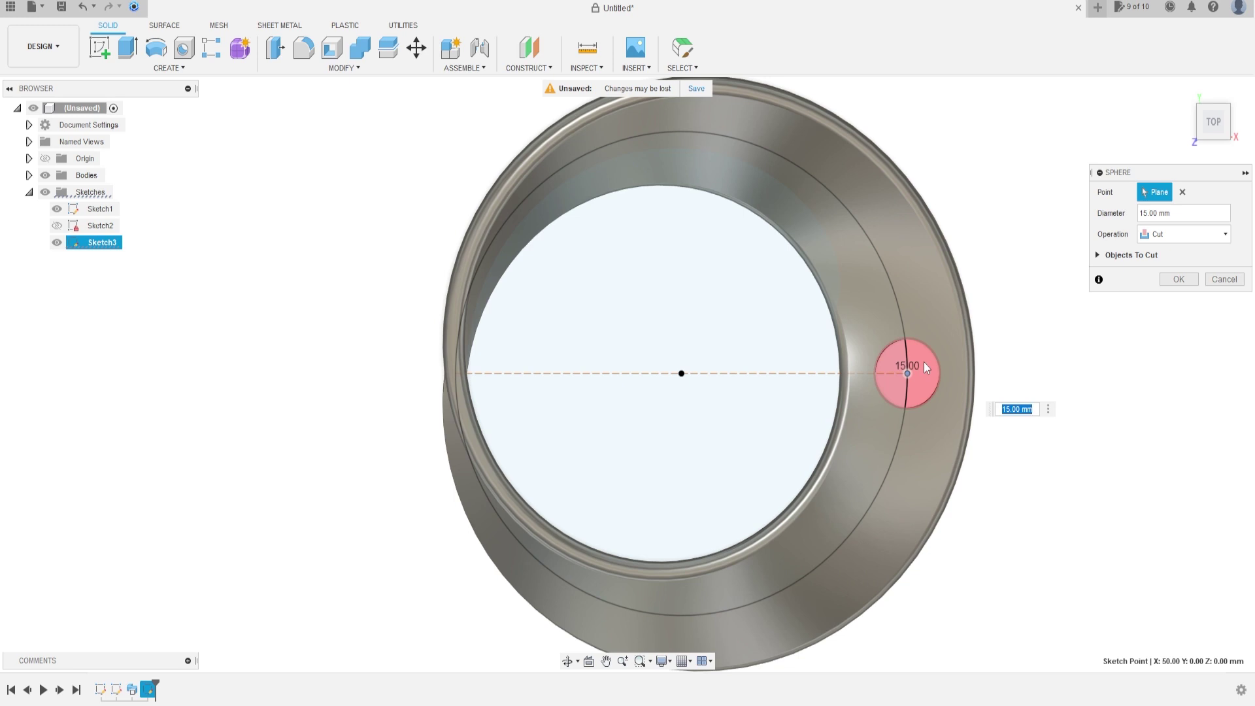
pyautogui.write('15')
pyautogui.click(1157, 234)
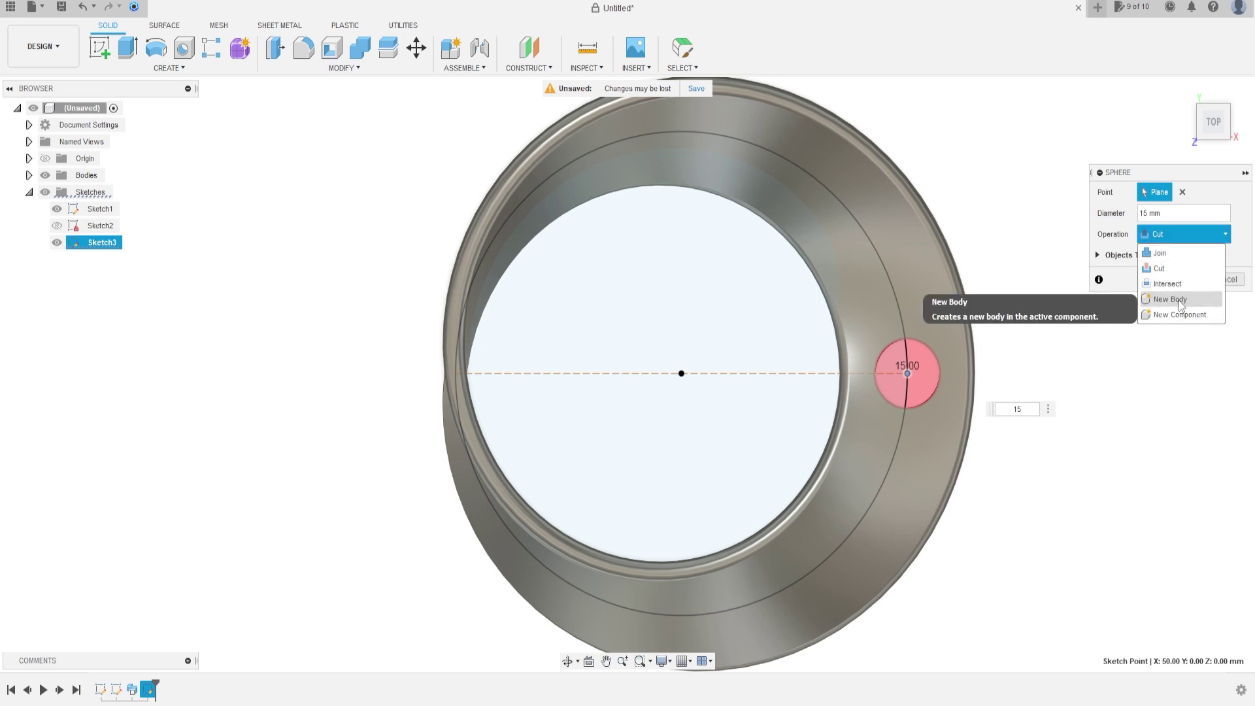
pyautogui.click(1170, 299)
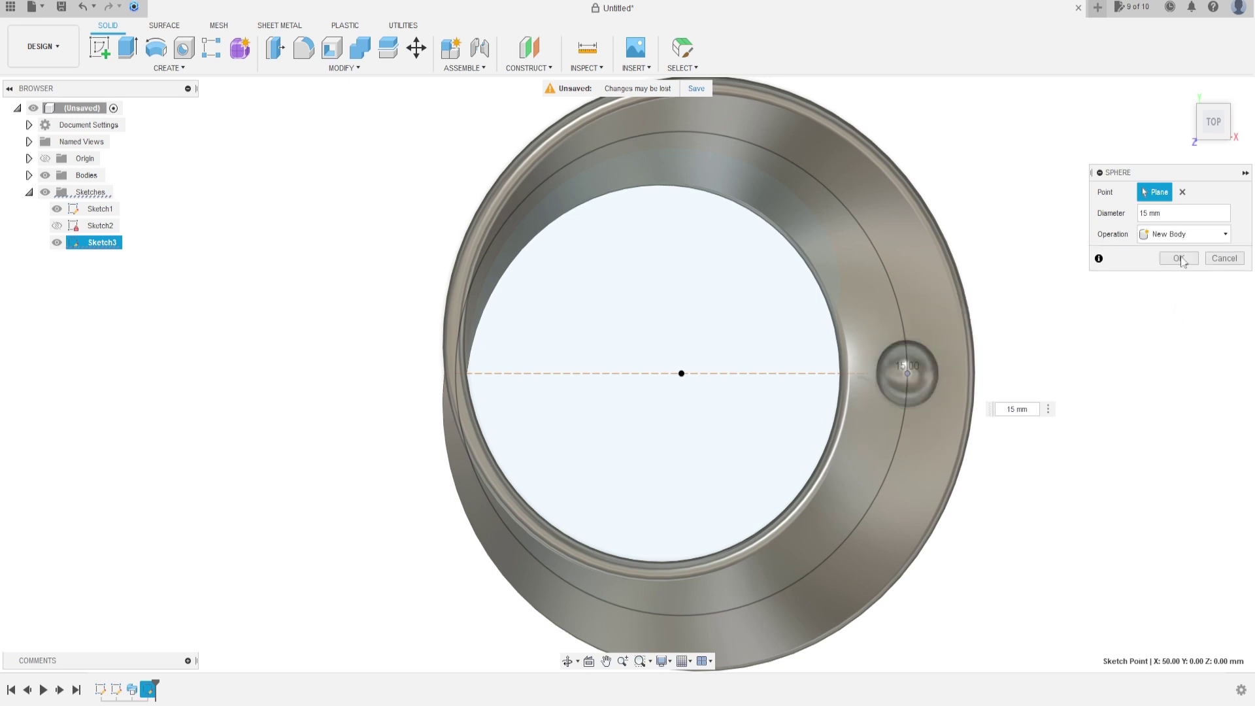
pyautogui.click(1179, 259)
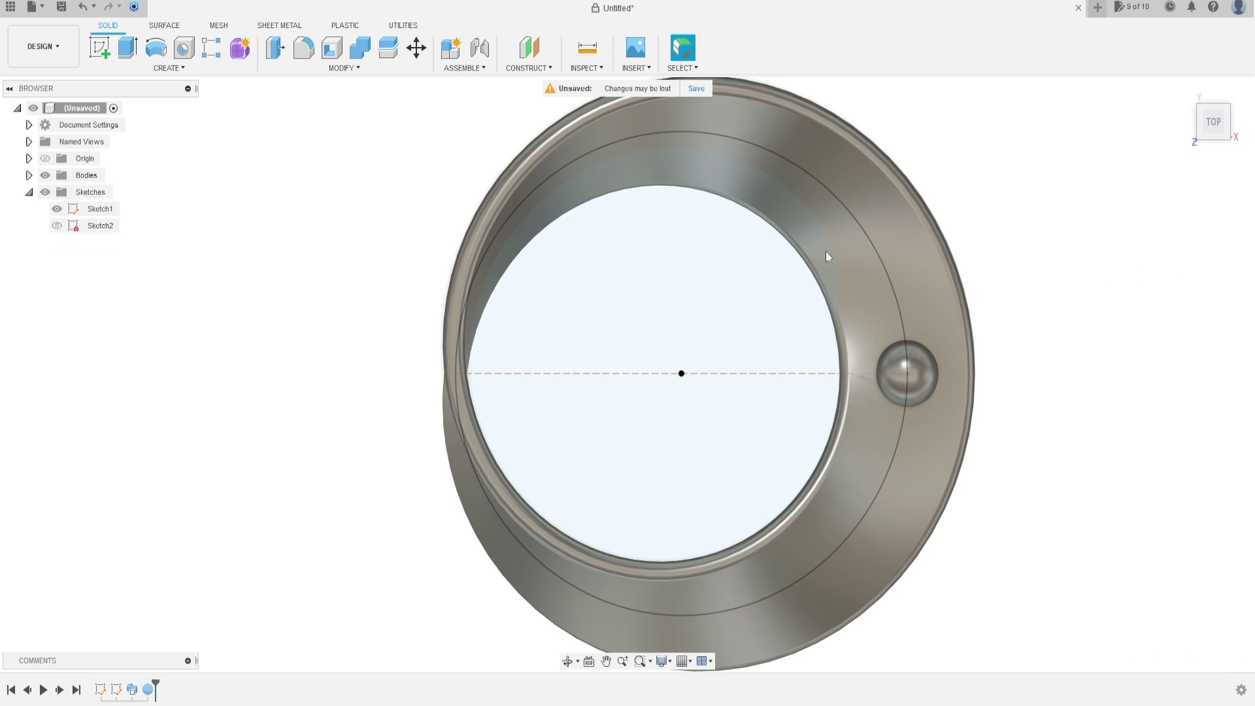
# Step: Hide Sketch1 and circular-pattern the sphere 14 times around the Z axis
pyautogui.click(57, 209)
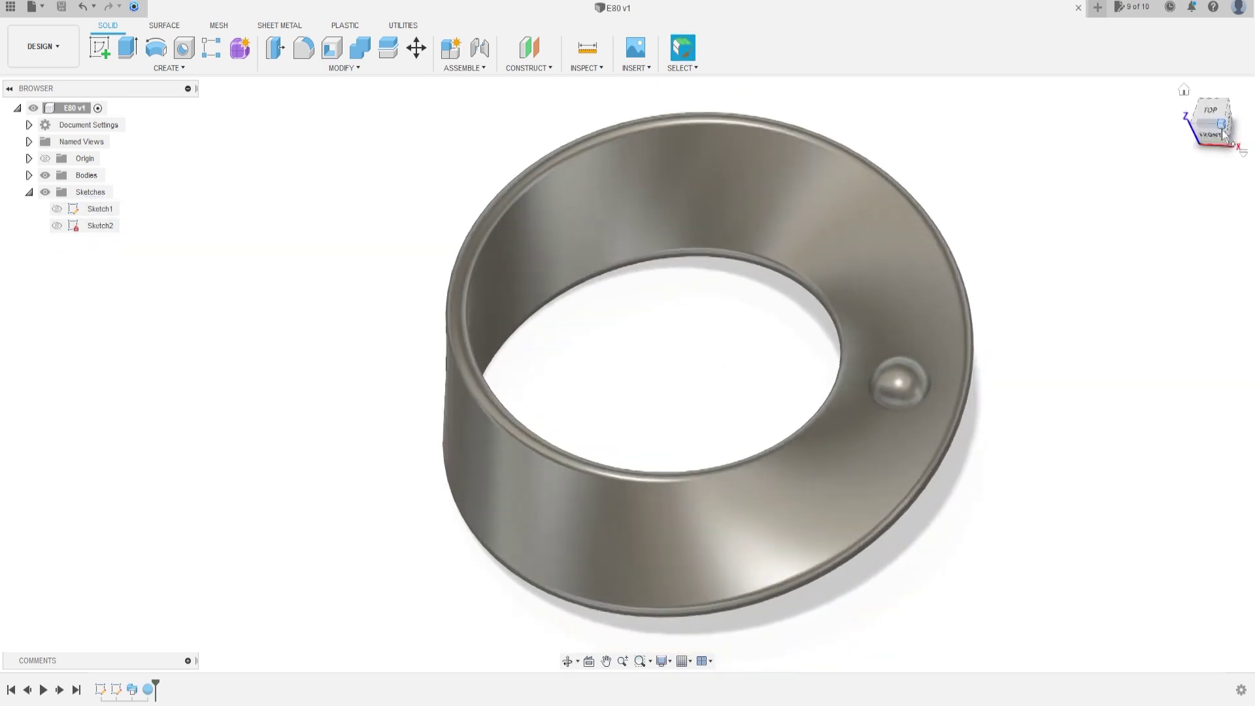
pyautogui.click(171, 69)
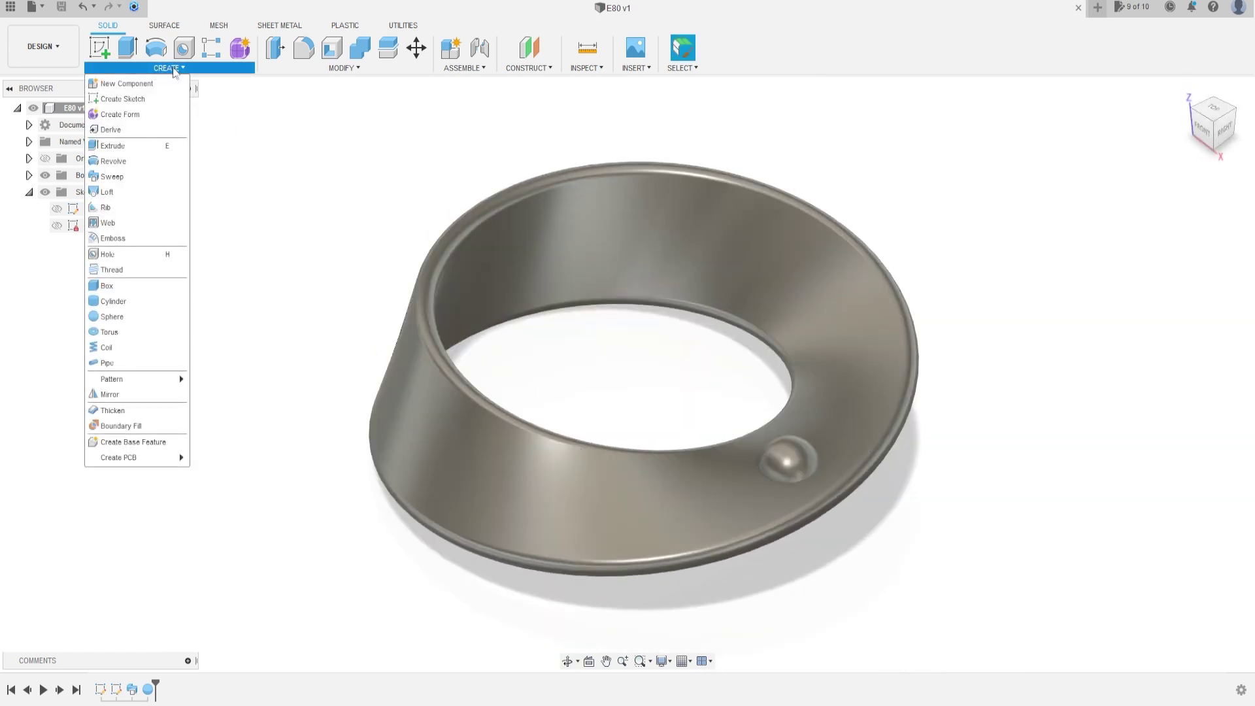
pyautogui.moveTo(131, 379)
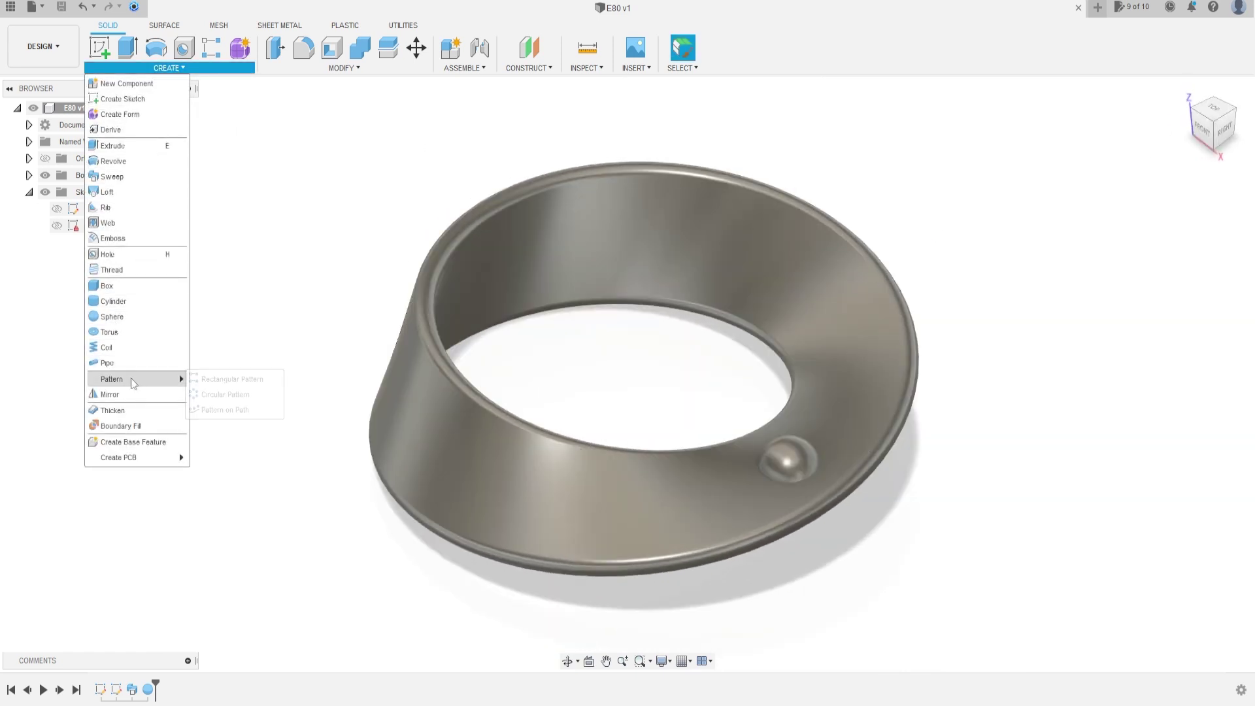
pyautogui.click(222, 394)
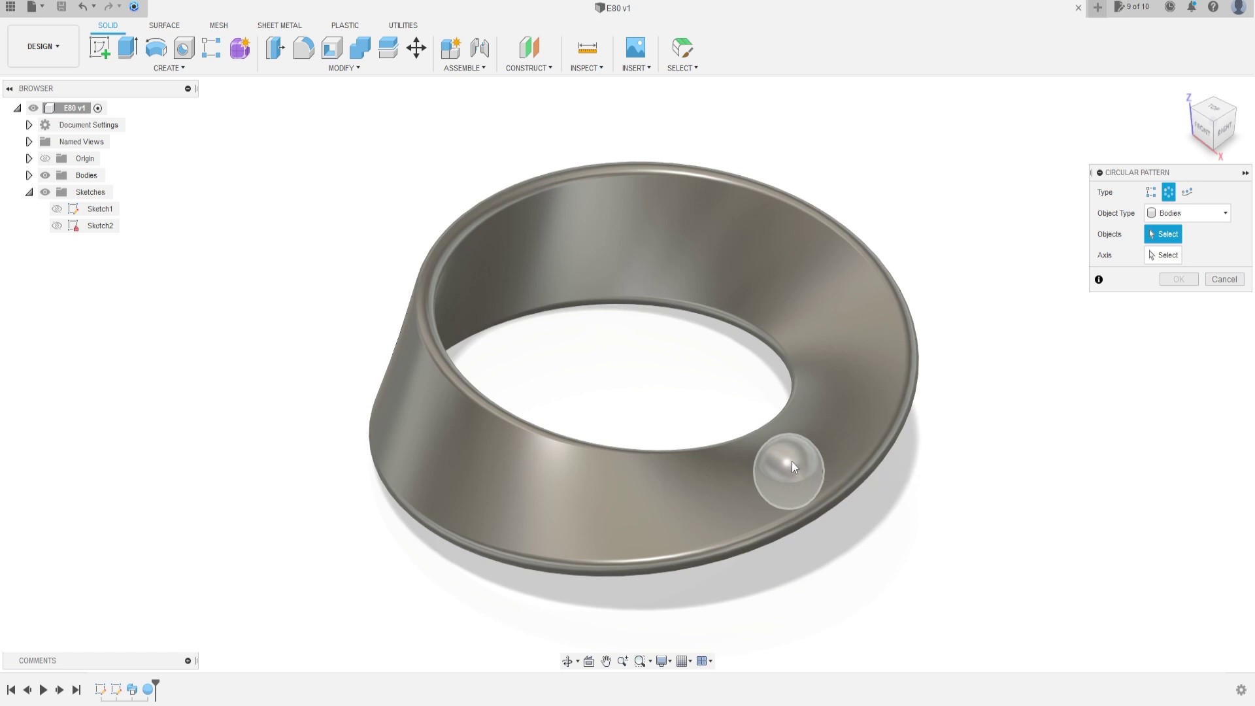
pyautogui.click(791, 465)
pyautogui.click(29, 176)
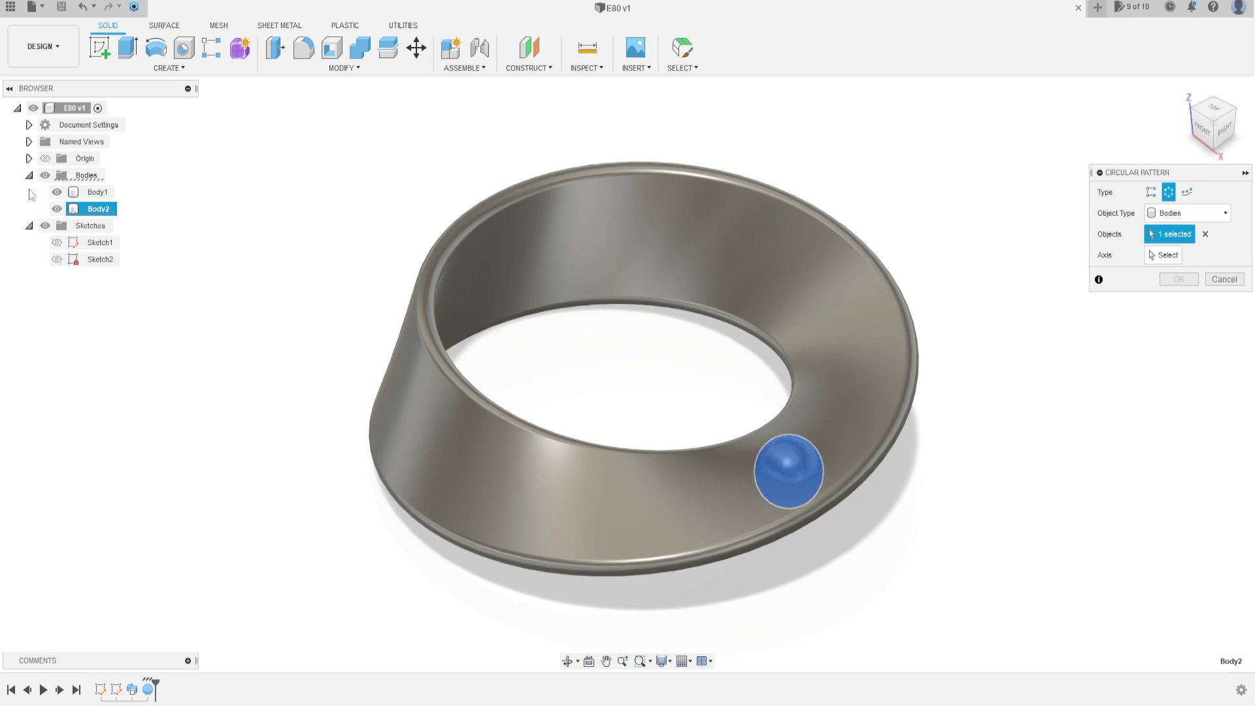
pyautogui.click(1170, 256)
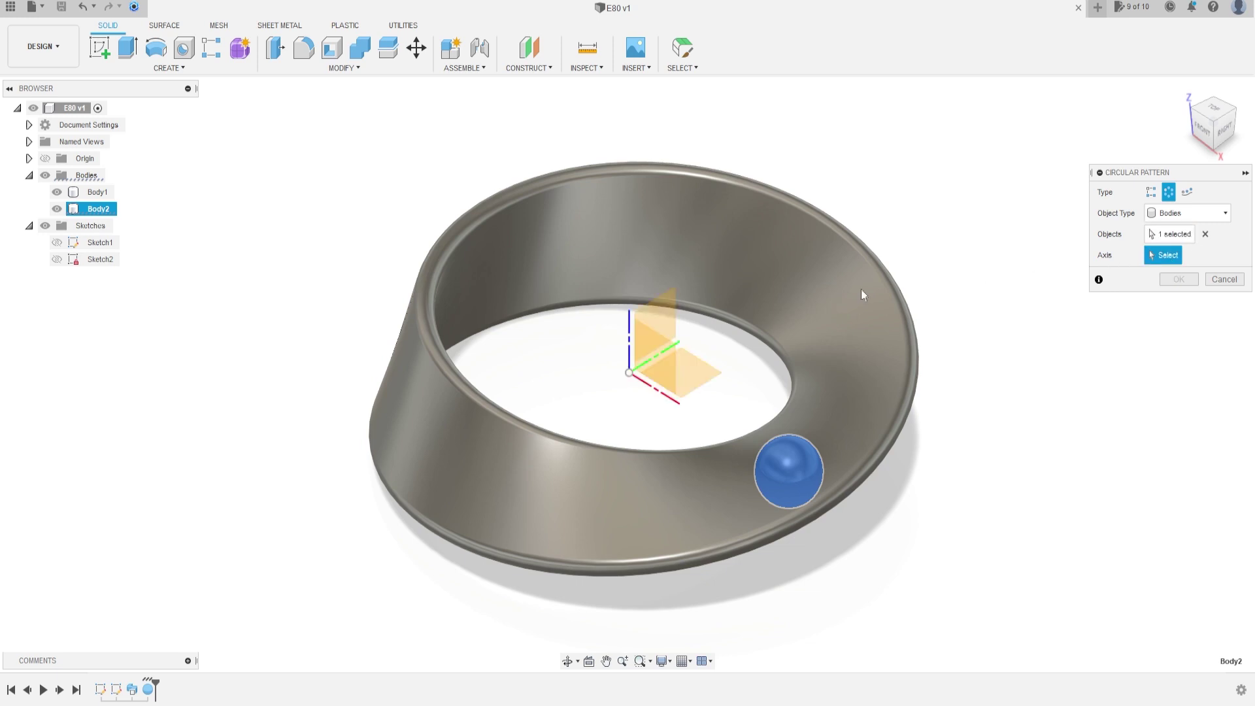
pyautogui.click(630, 332)
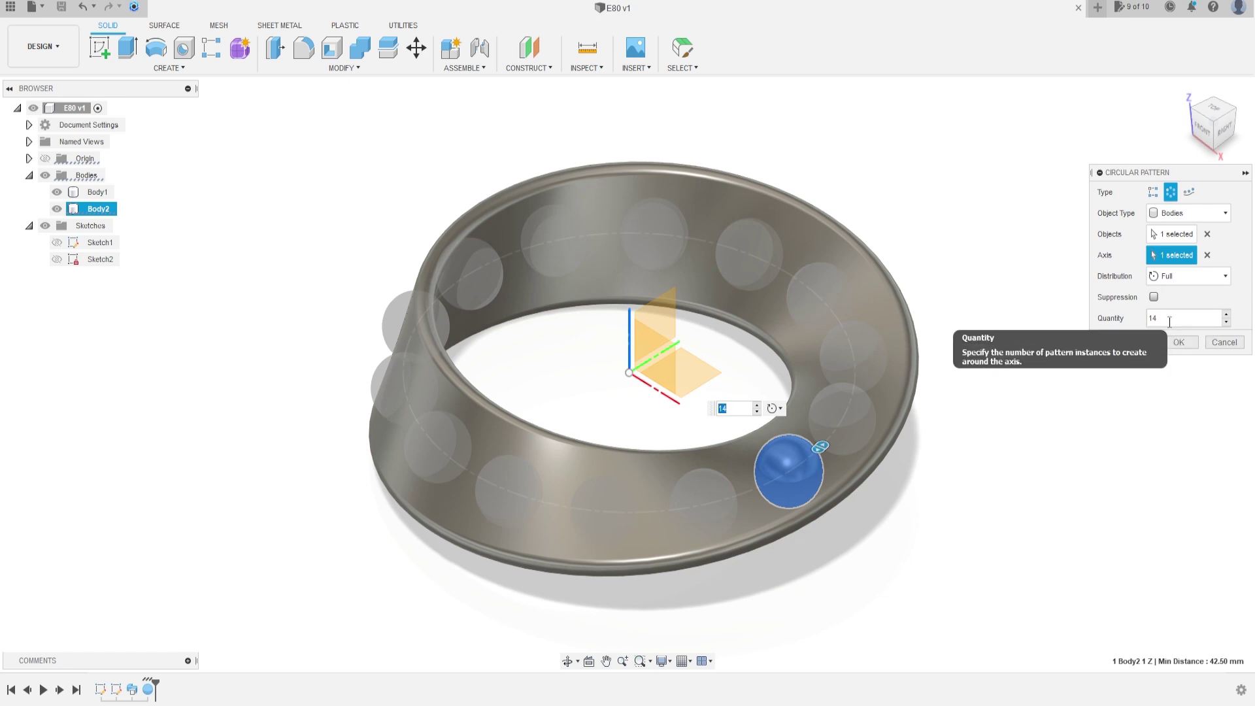
pyautogui.click(1169, 321)
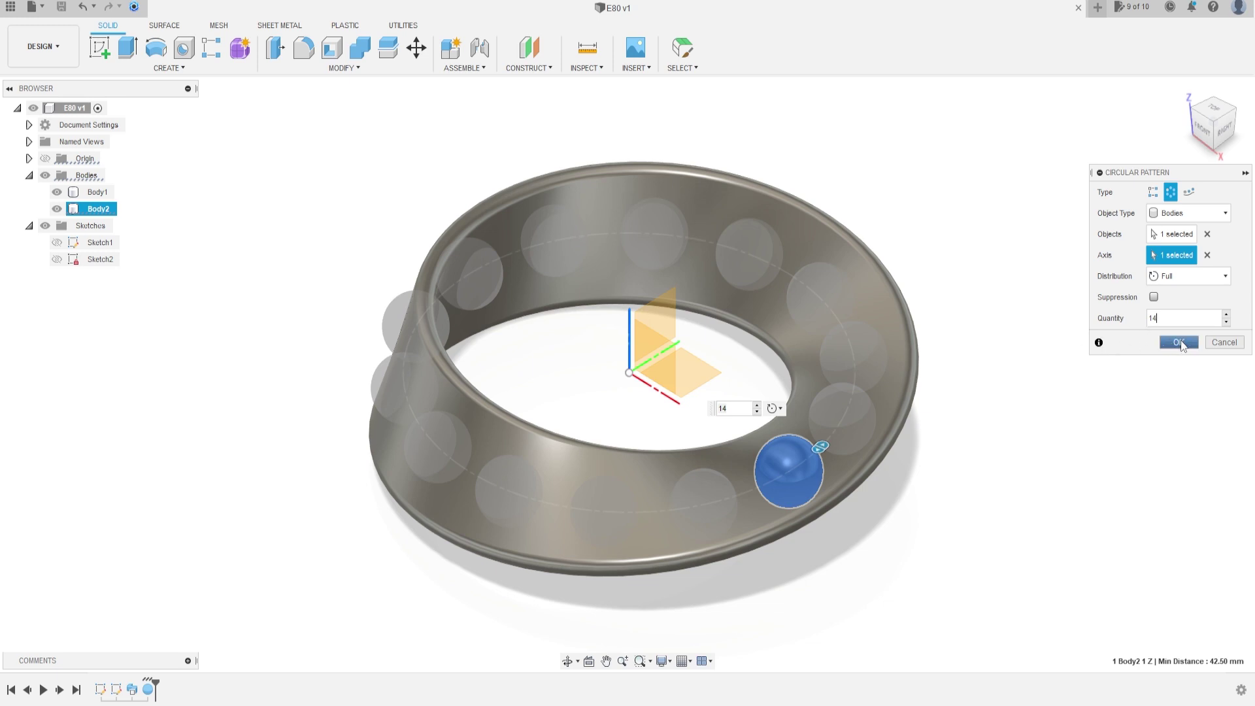
pyautogui.click(1181, 340)
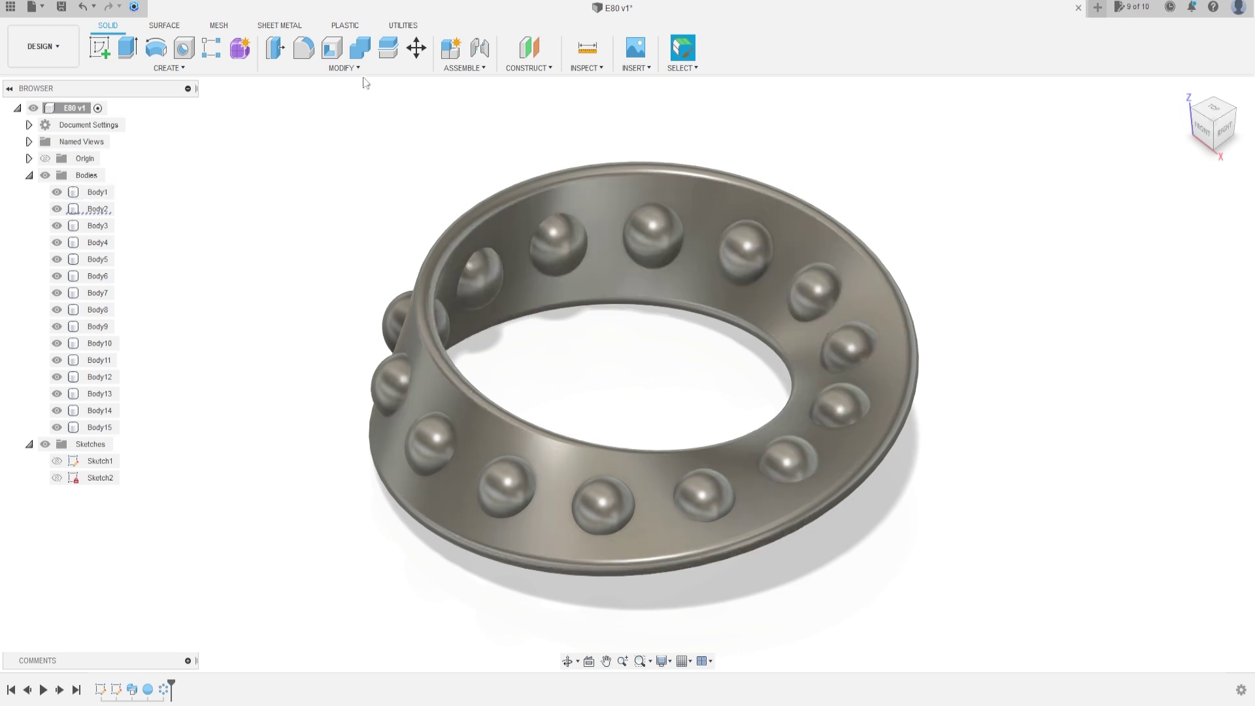
# Step: Combine-cut spheres Body2–Body15 from Body1, leaving 14 round holes in the ring
pyautogui.click(362, 50)
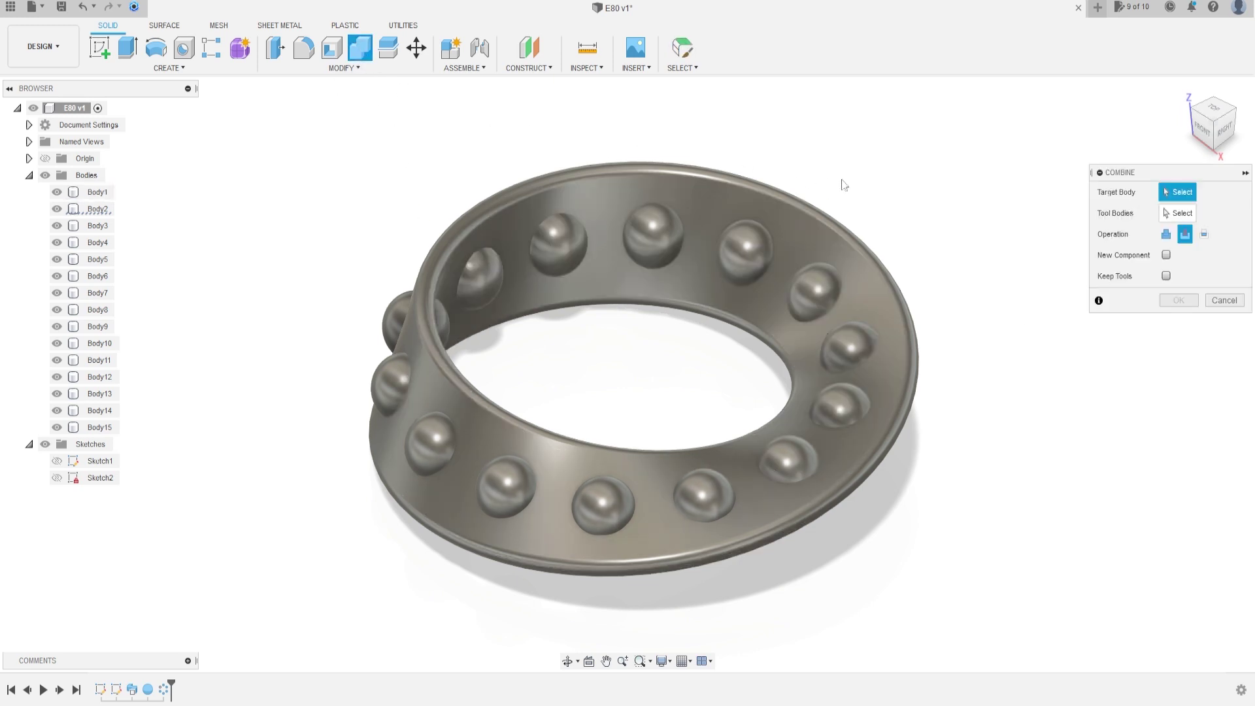
pyautogui.click(611, 190)
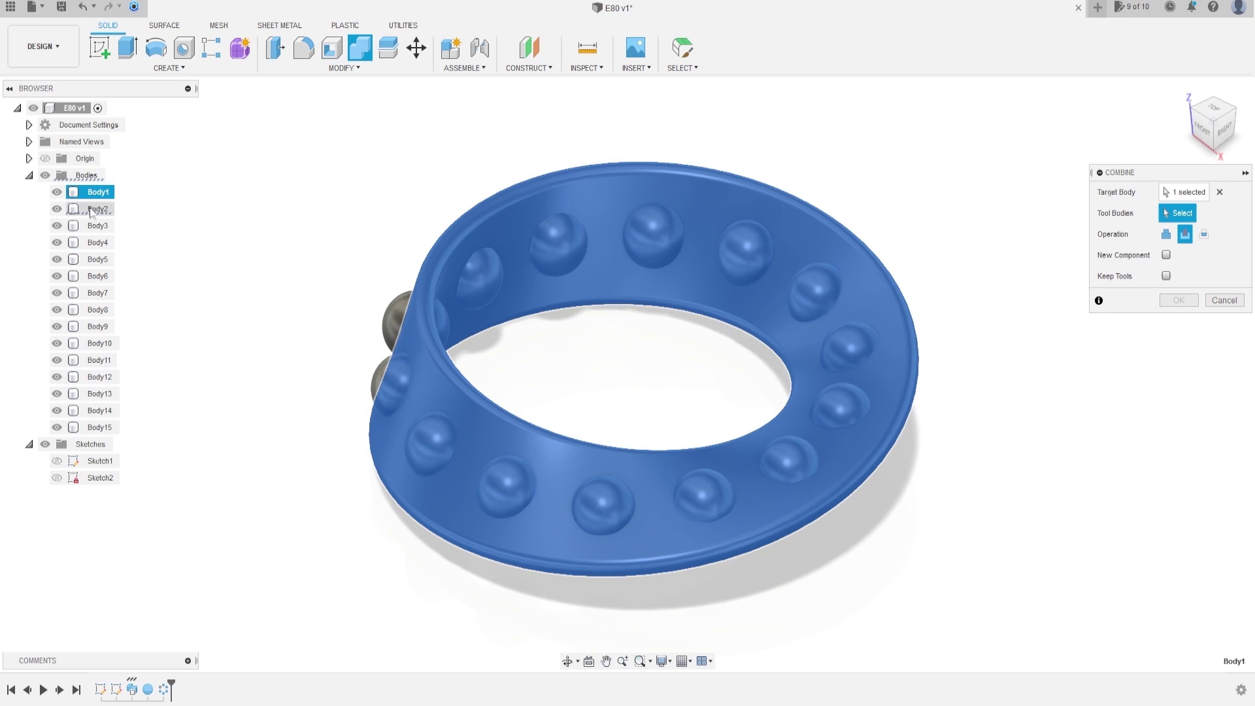
pyautogui.click(96, 209)
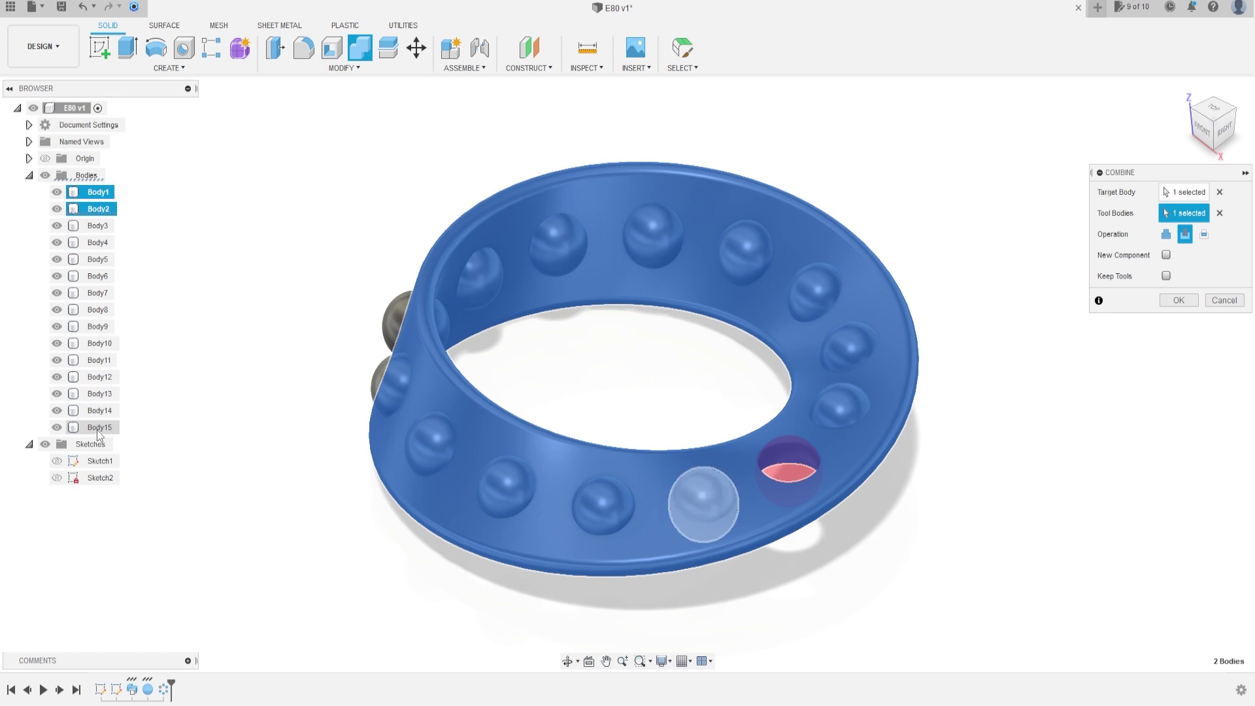
pyautogui.keyDown('shift'); pyautogui.click(98, 428); pyautogui.keyUp('shift')
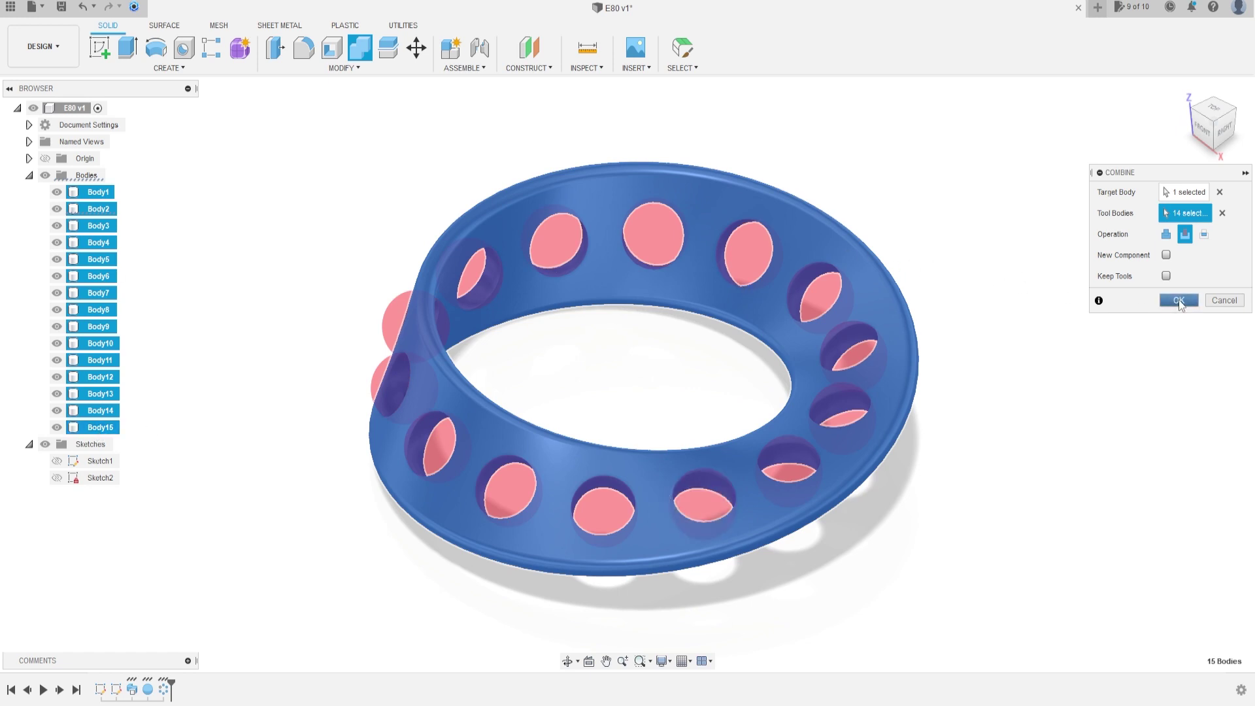
pyautogui.click(1179, 301)
pyautogui.click(1038, 259)
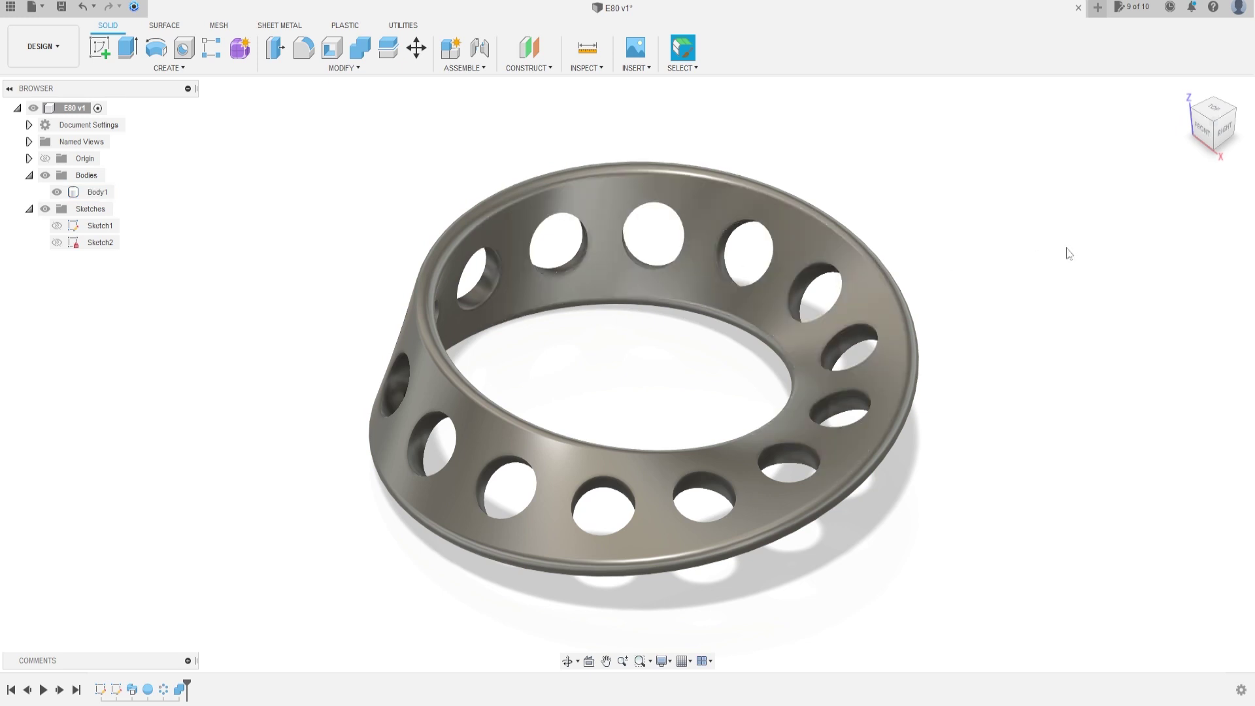
# Step: Start a fillet and switch selection priority to Select Face Priority
pyautogui.click(748, 221)
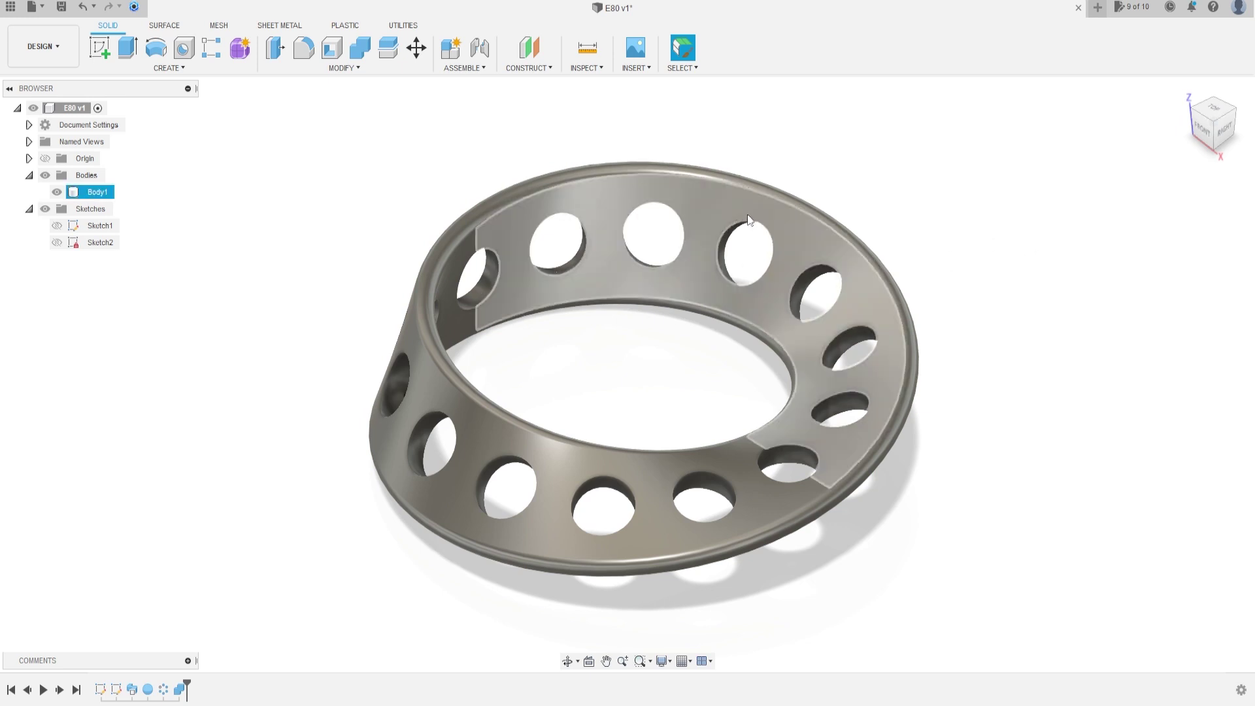
pyautogui.click(393, 190)
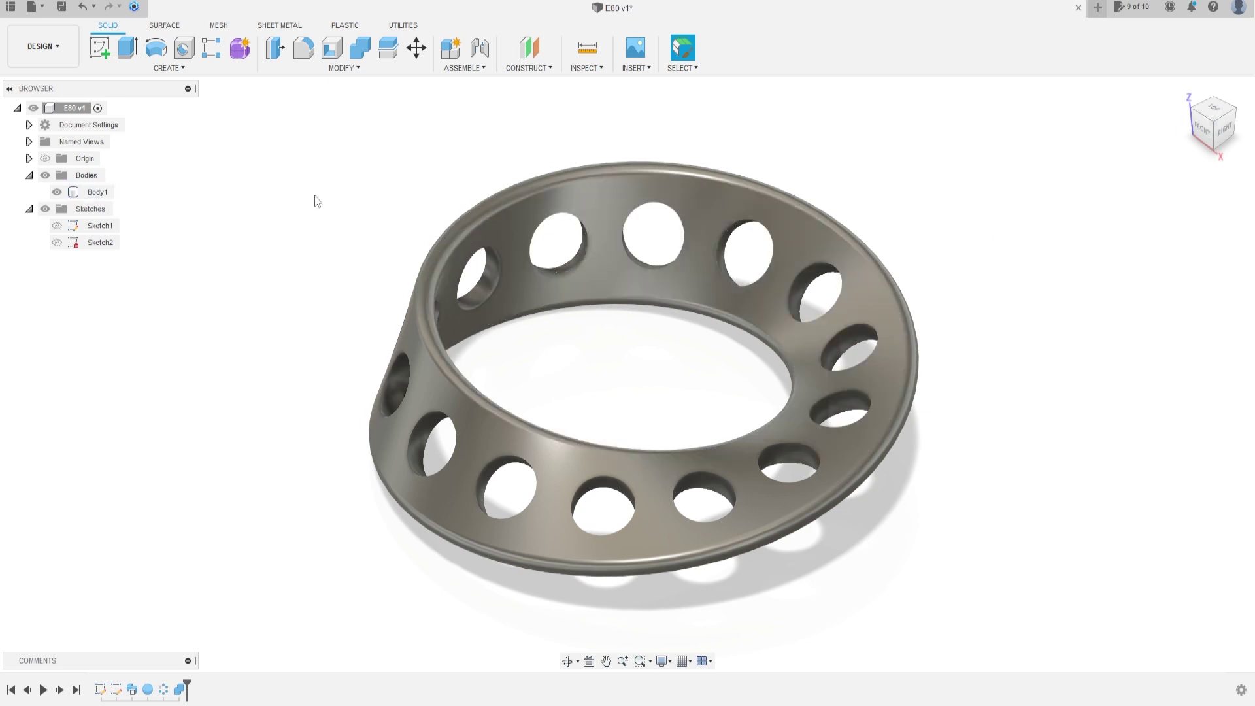
pyautogui.click(310, 52)
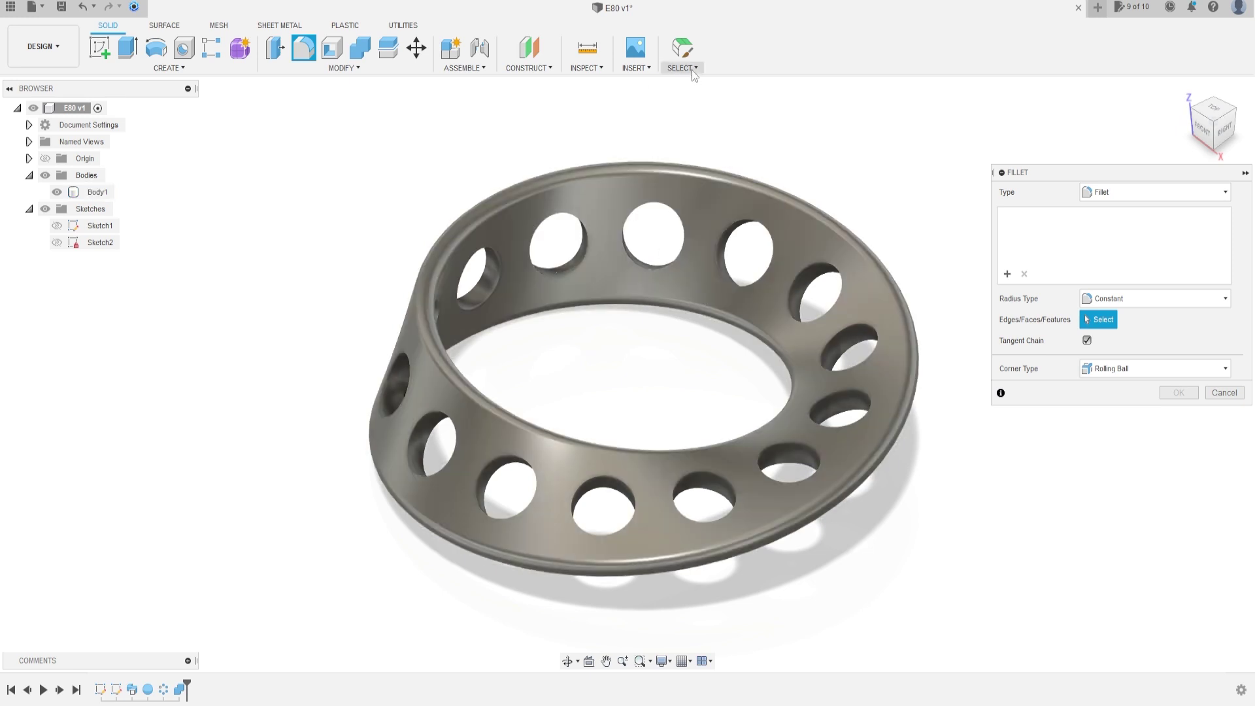
pyautogui.click(692, 69)
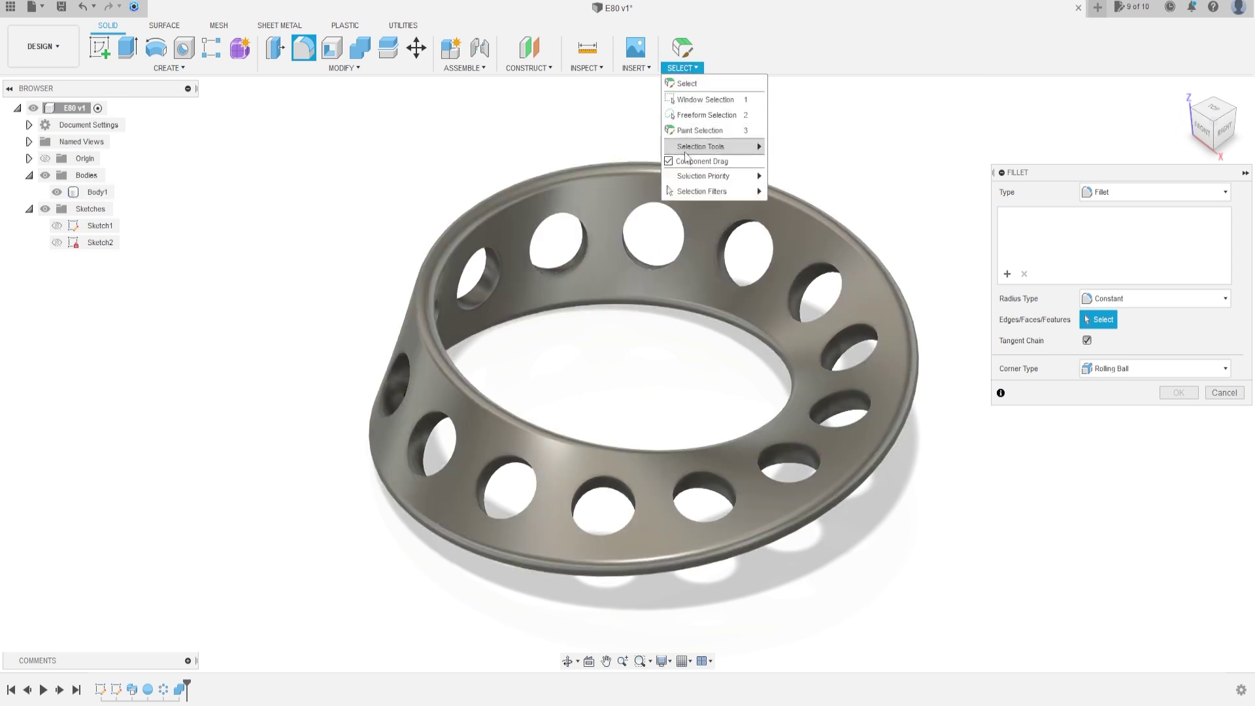
pyautogui.moveTo(697, 183)
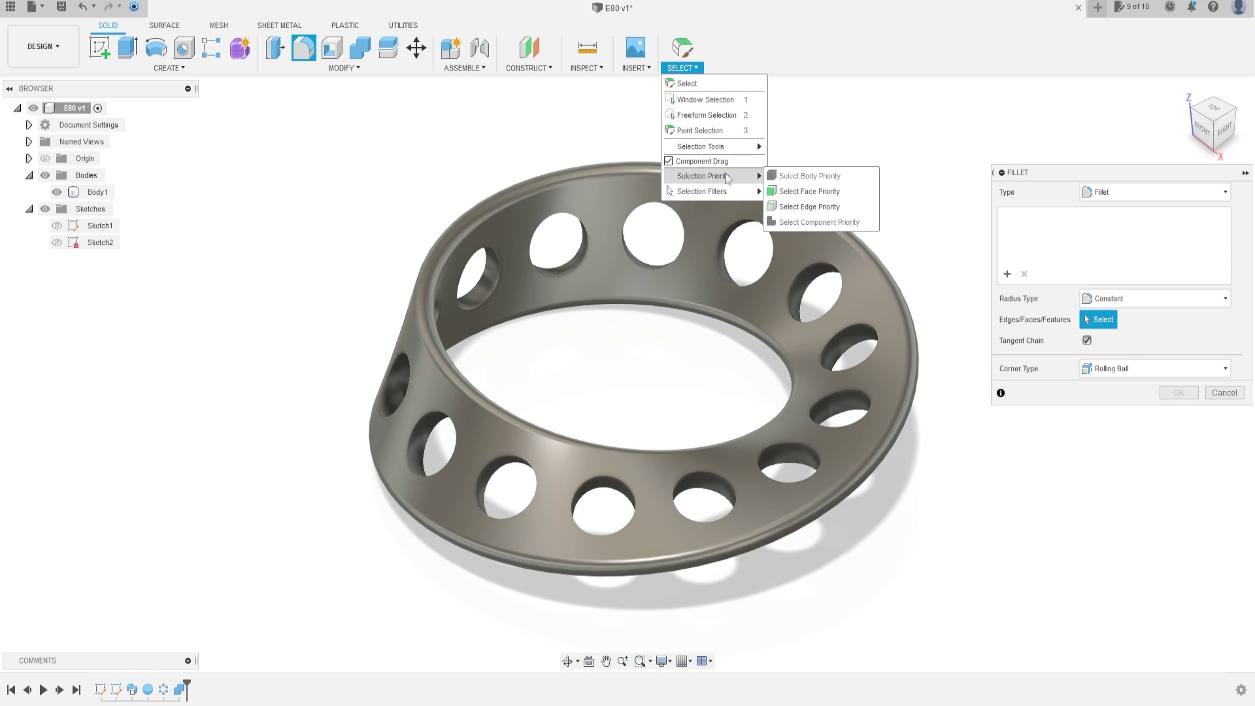
pyautogui.click(806, 192)
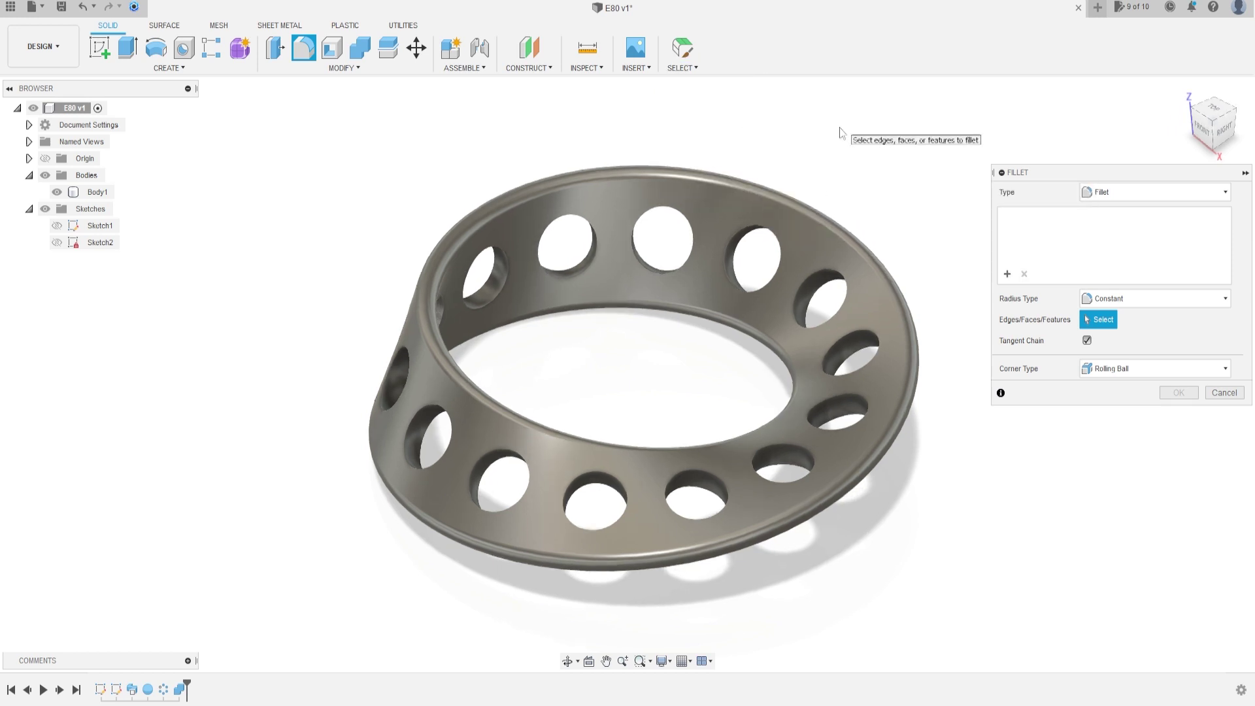
# Step: Select the inner faces of the front and left holes for the fillet
pyautogui.click(704, 492)
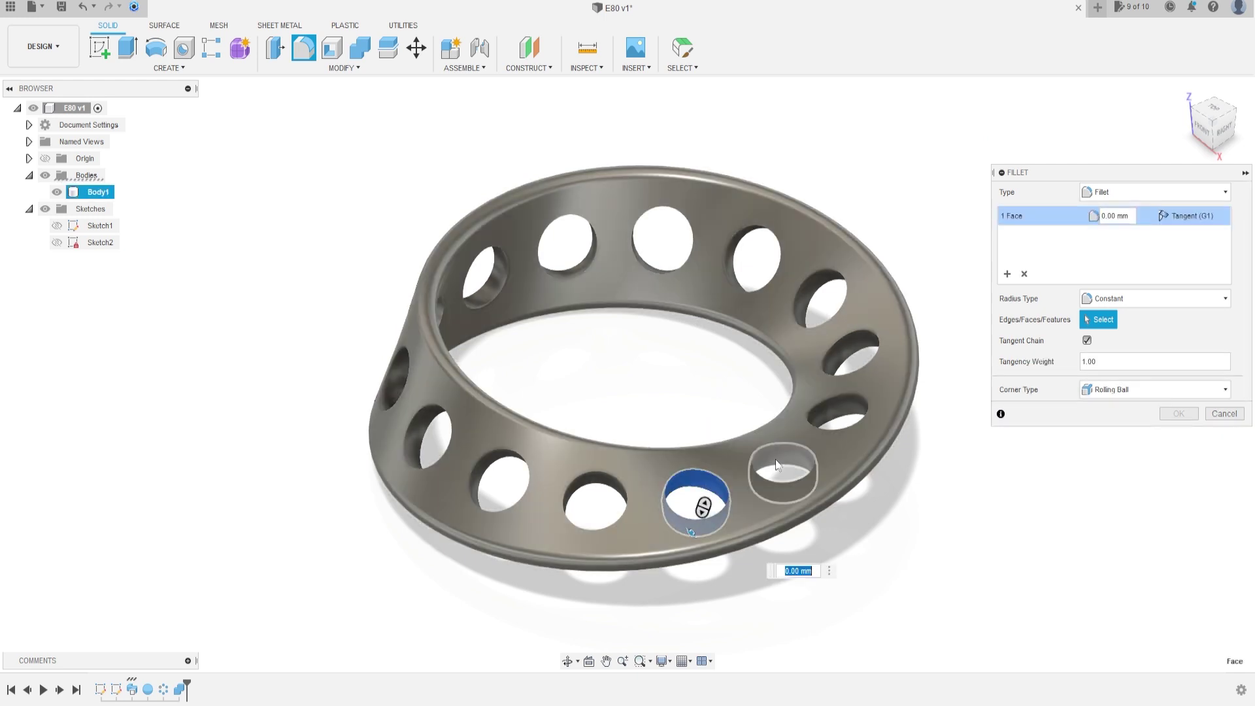
pyautogui.click(778, 458)
pyautogui.click(828, 413)
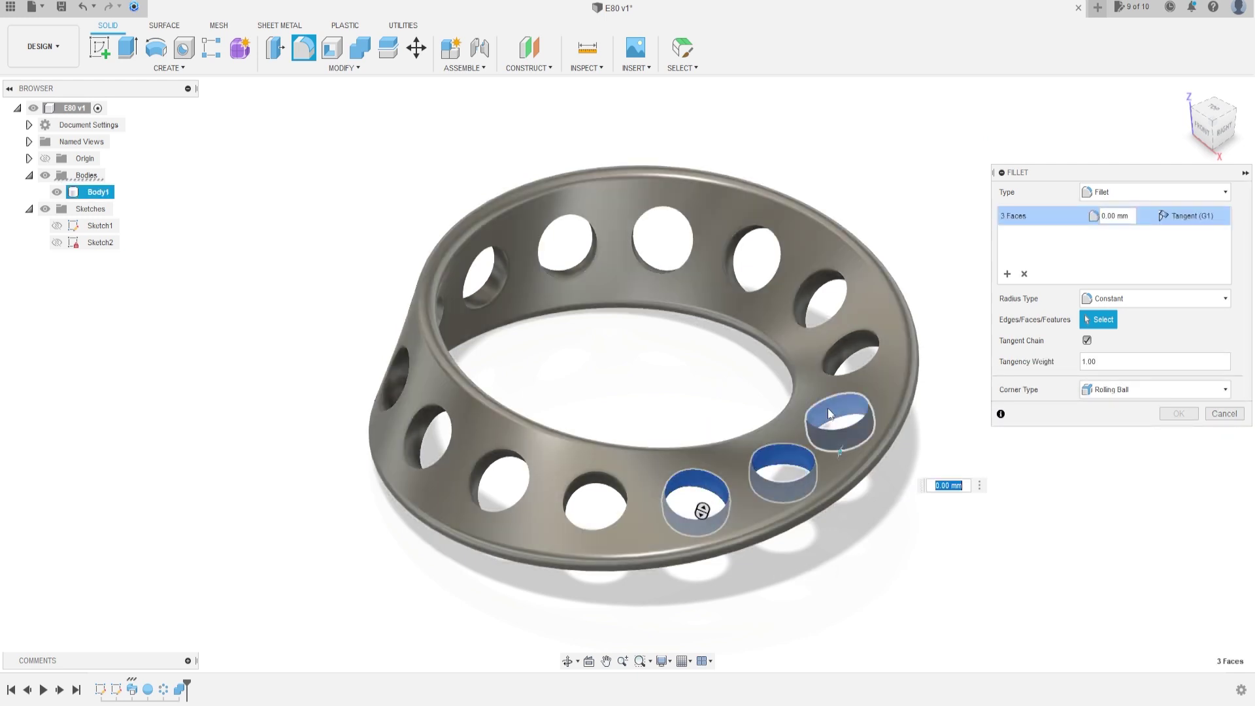
pyautogui.click(854, 360)
pyautogui.click(825, 305)
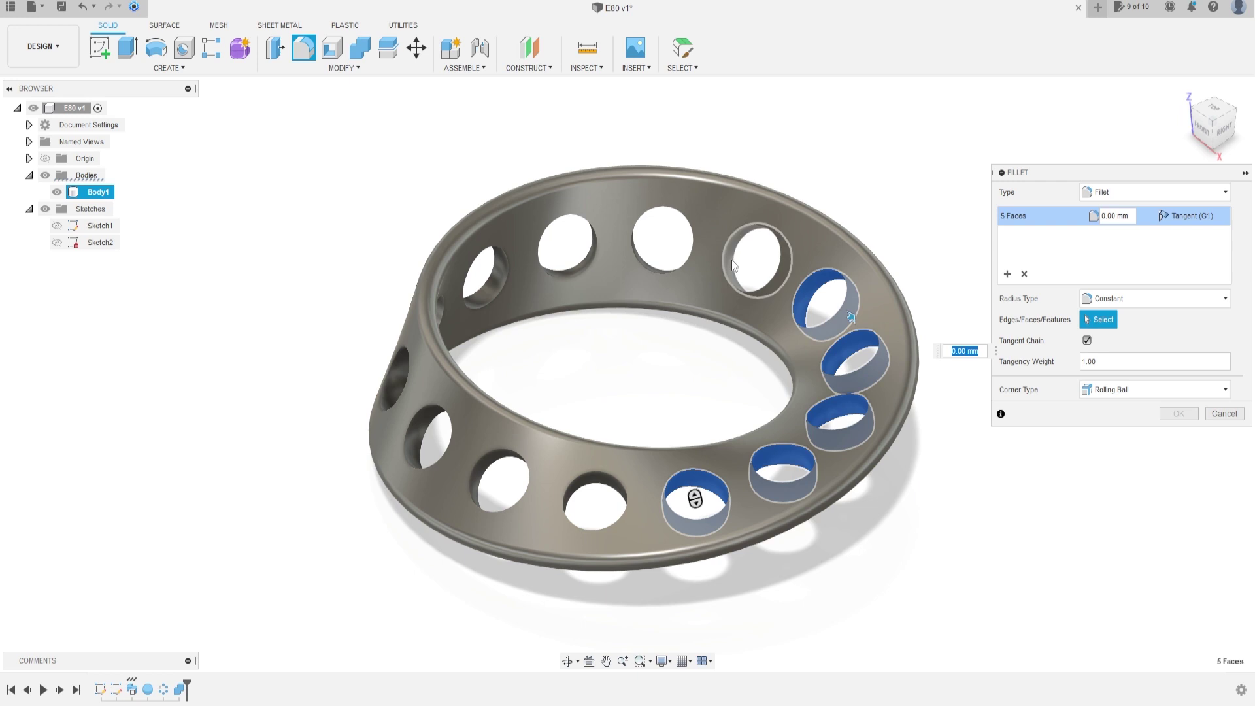
pyautogui.click(739, 268)
pyautogui.click(418, 433)
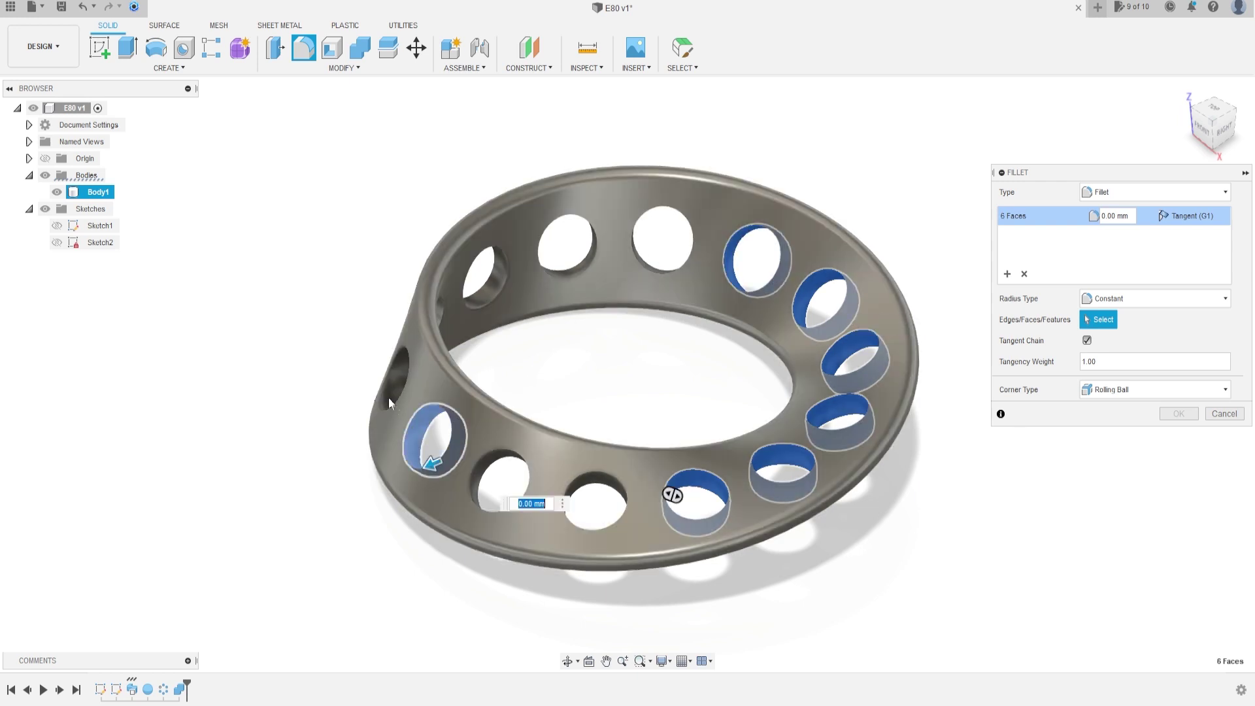
pyautogui.click(390, 379)
# Step: Orbit the ring and add the remaining back and right hole faces to the selection
pyautogui.keyDown('shift'); pyautogui.moveTo(391, 380); pyautogui.dragTo(400, 411, button='middle'); pyautogui.keyUp('shift')
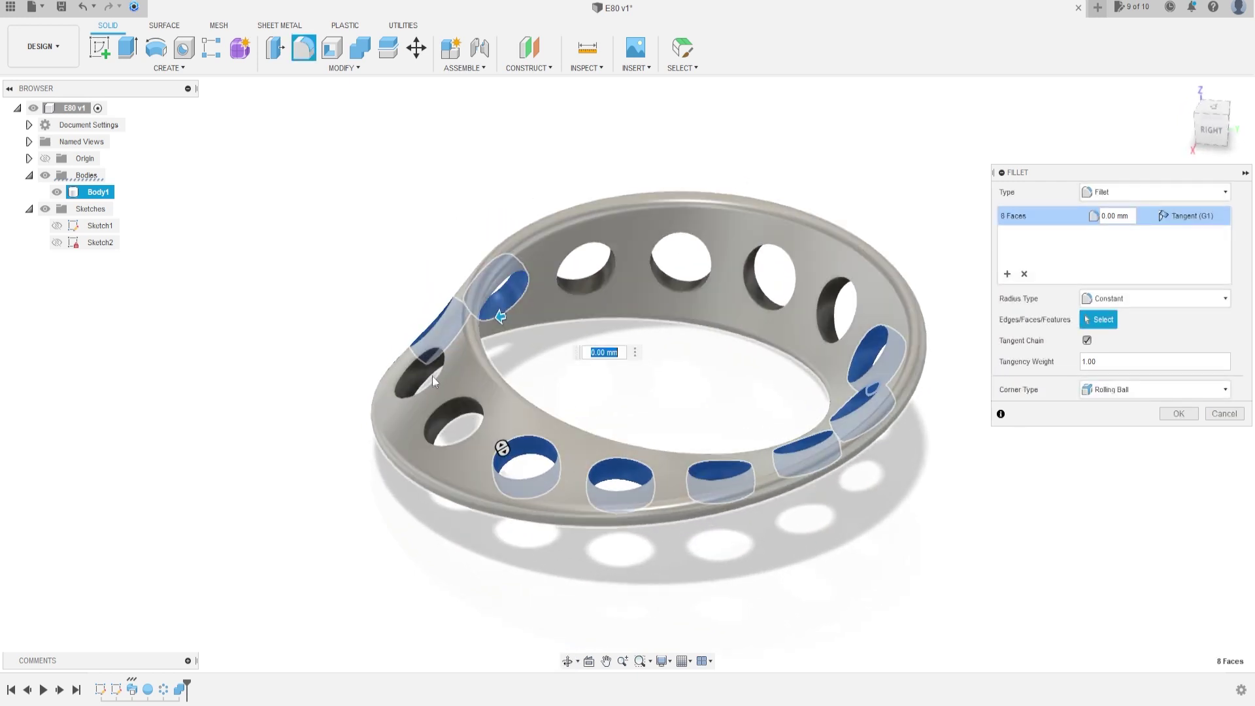
pyautogui.click(438, 421)
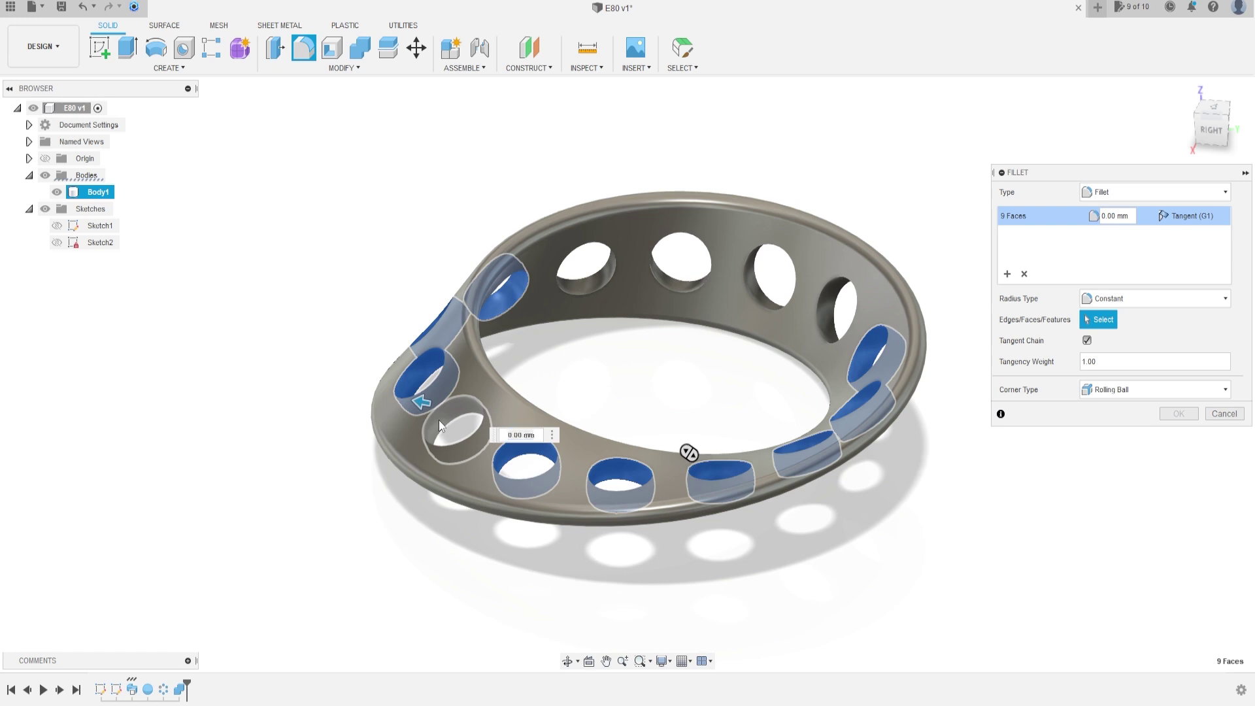
pyautogui.click(587, 285)
pyautogui.click(669, 281)
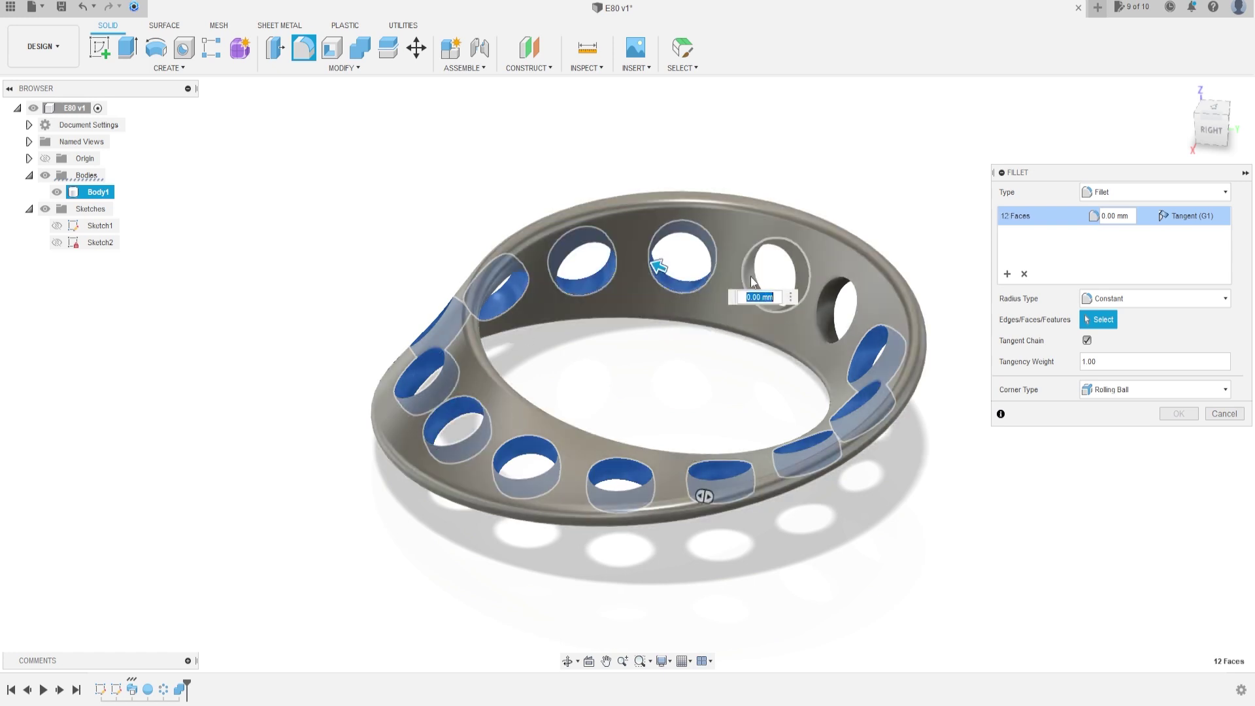
pyautogui.click(792, 291)
pyautogui.click(858, 335)
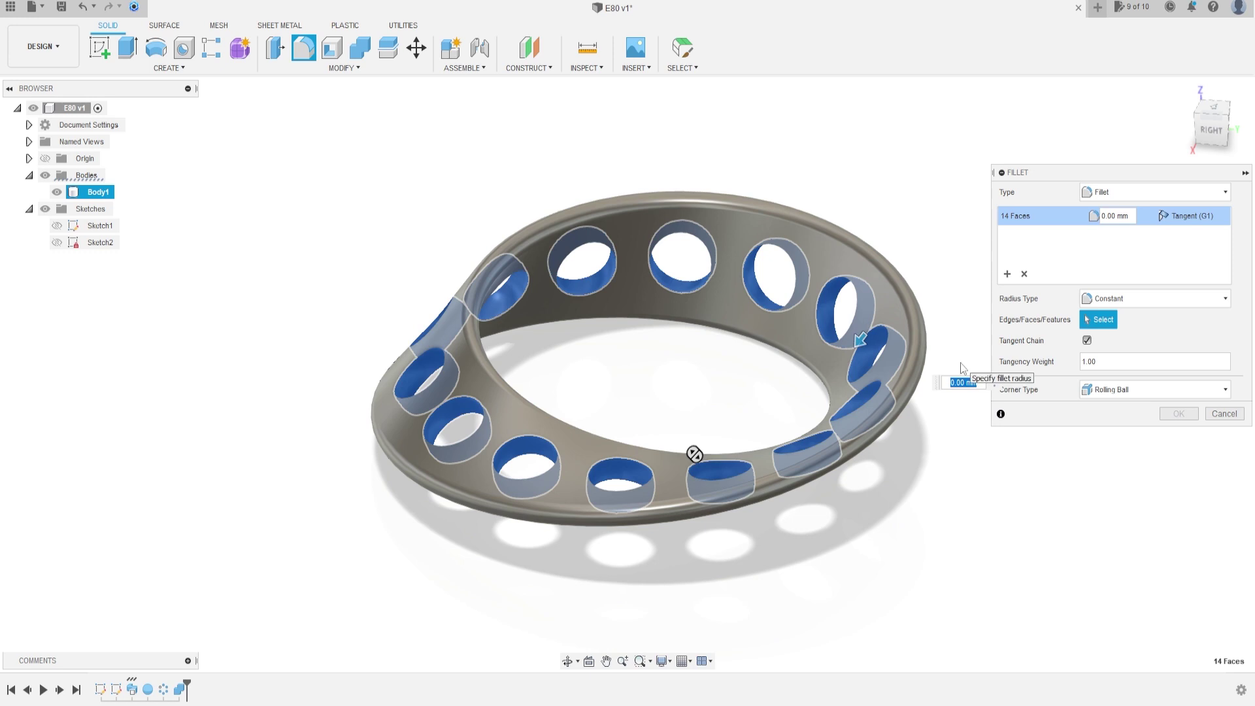
# Step: Set the fillet radius to 3 mm and apply it to all fourteen holes
pyautogui.write('3')
pyautogui.press('Return')
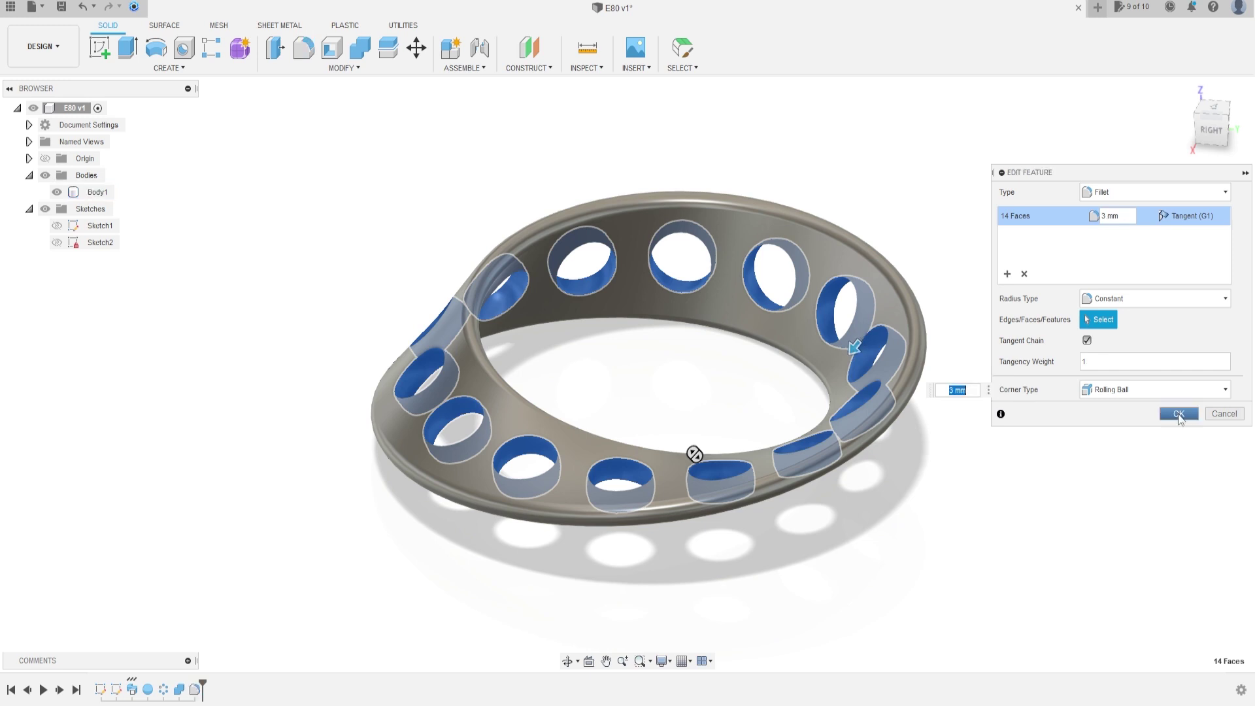
pyautogui.click(1179, 418)
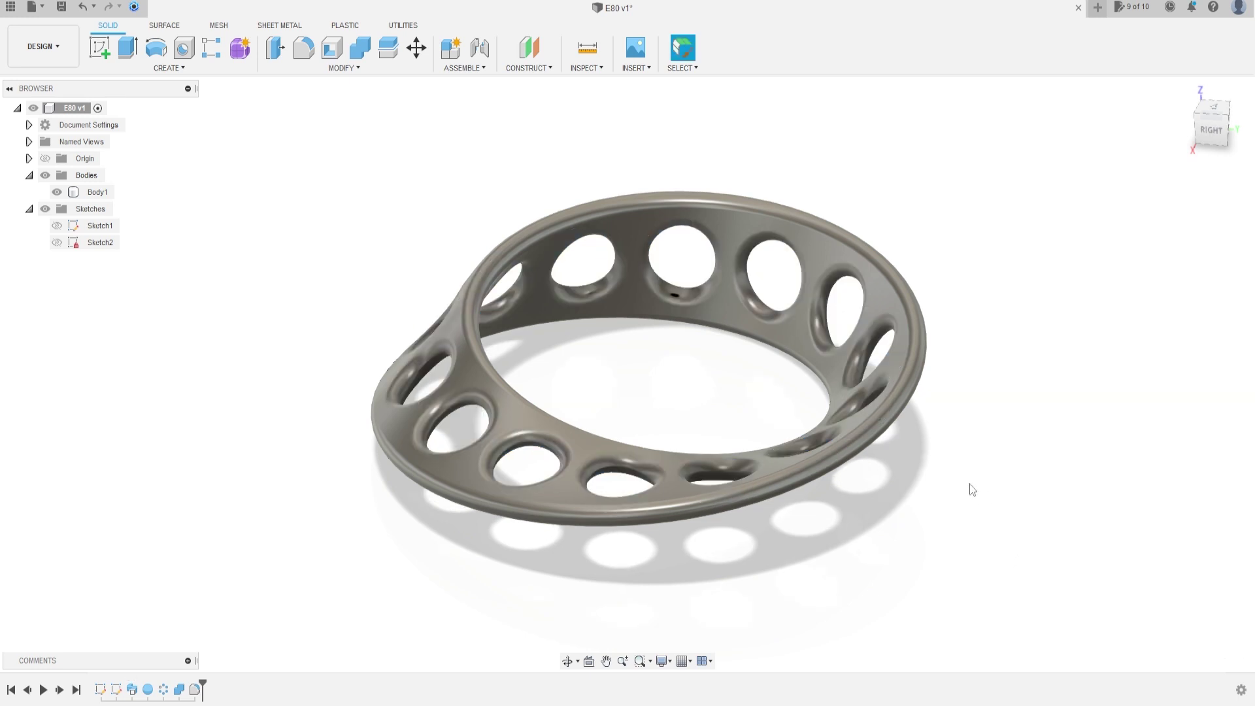
# Step: Orbit the ring, reset to the home isometric view, and start Move/Copy
pyautogui.press('F4')
pyautogui.moveTo(957, 484); pyautogui.dragTo(611, 479)
pyautogui.press('Escape')
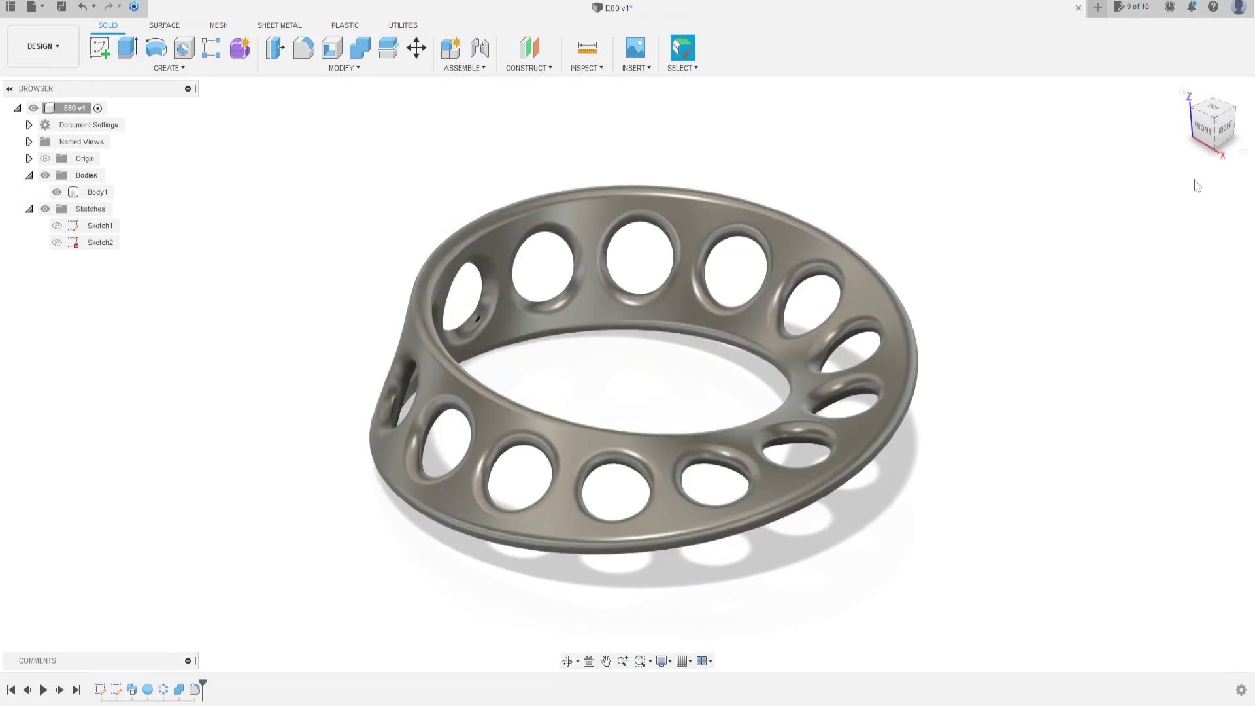
pyautogui.click(1210, 119)
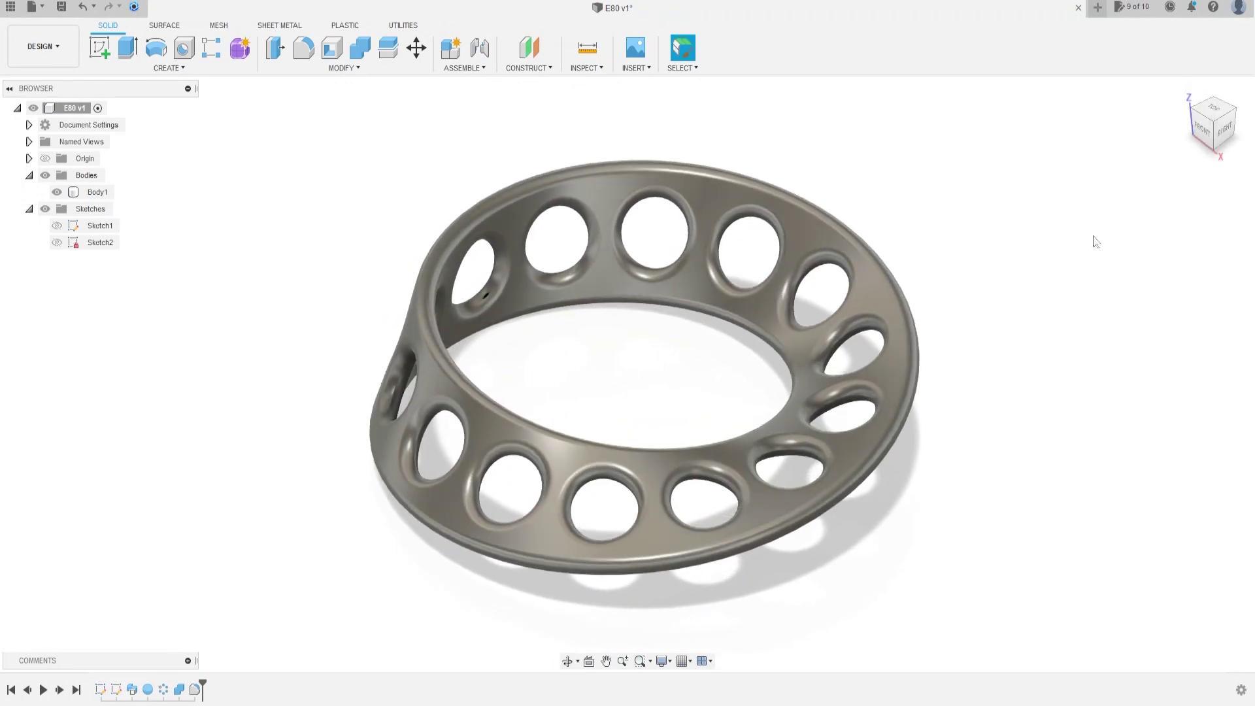
pyautogui.click(415, 47)
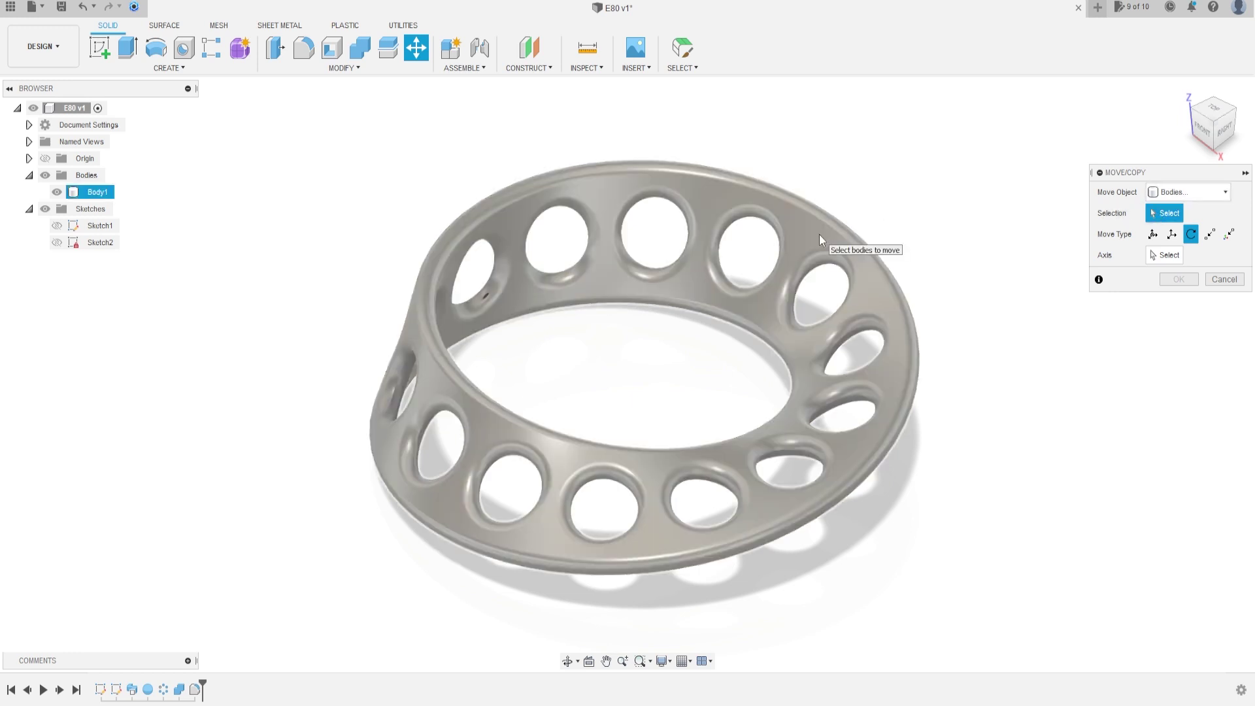
# Step: Make a copy of Body1 rotated 192.5° about the Z axis, producing the interlocking Body16
pyautogui.click(820, 239)
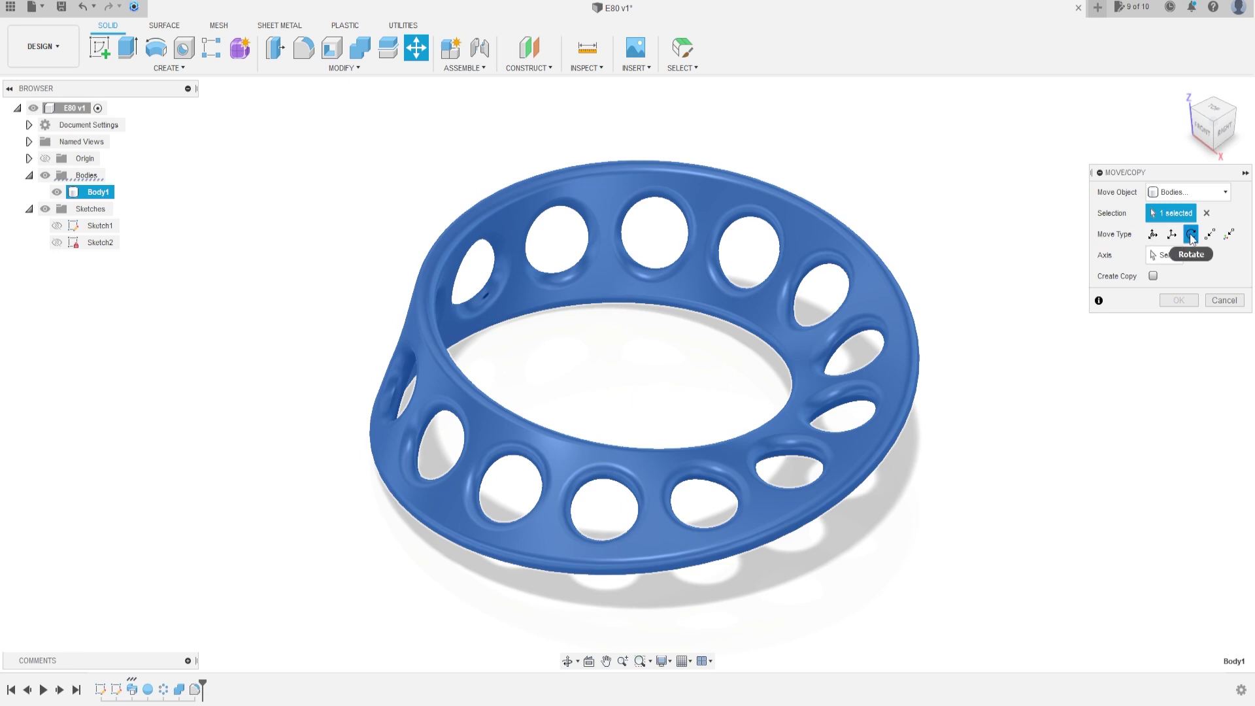
pyautogui.click(1152, 257)
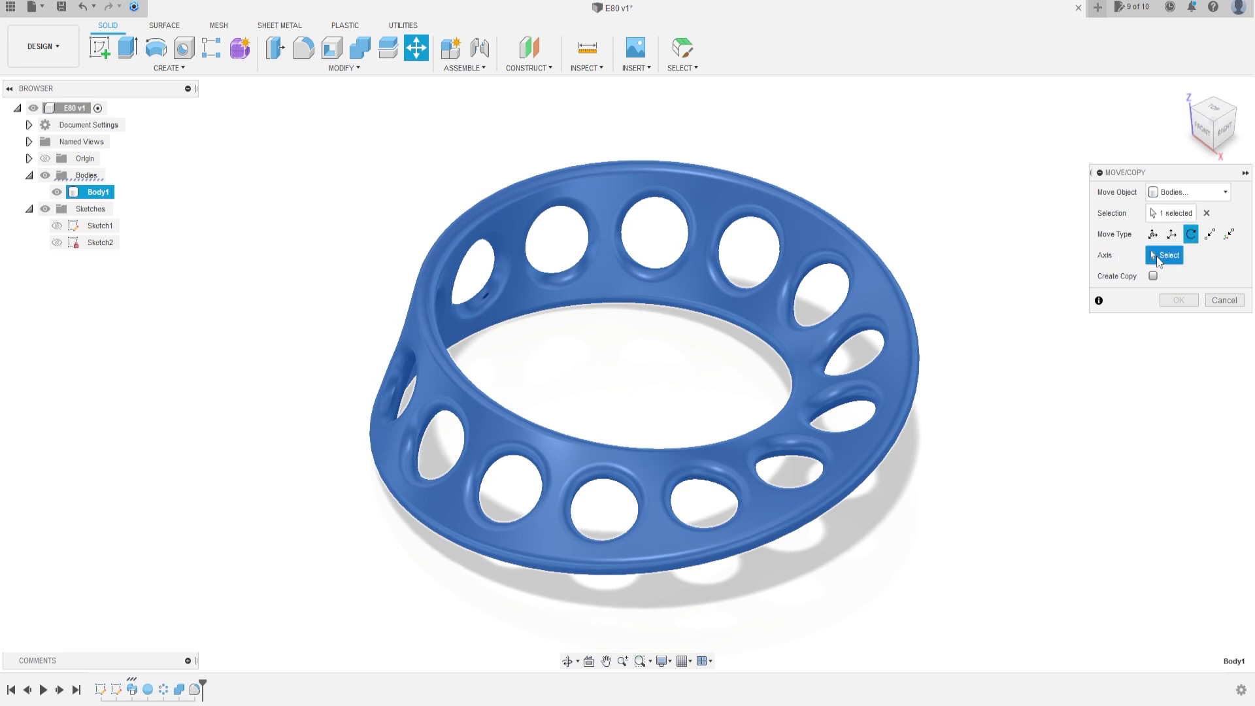
pyautogui.click(45, 158)
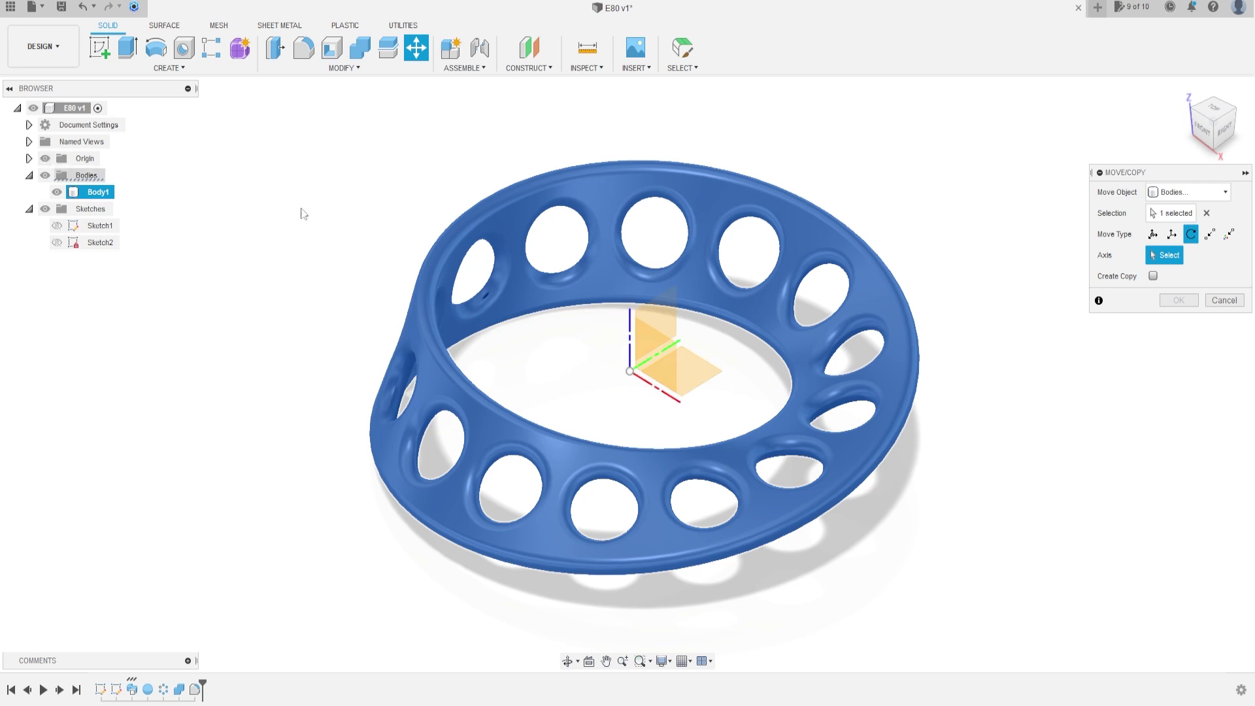
pyautogui.click(632, 322)
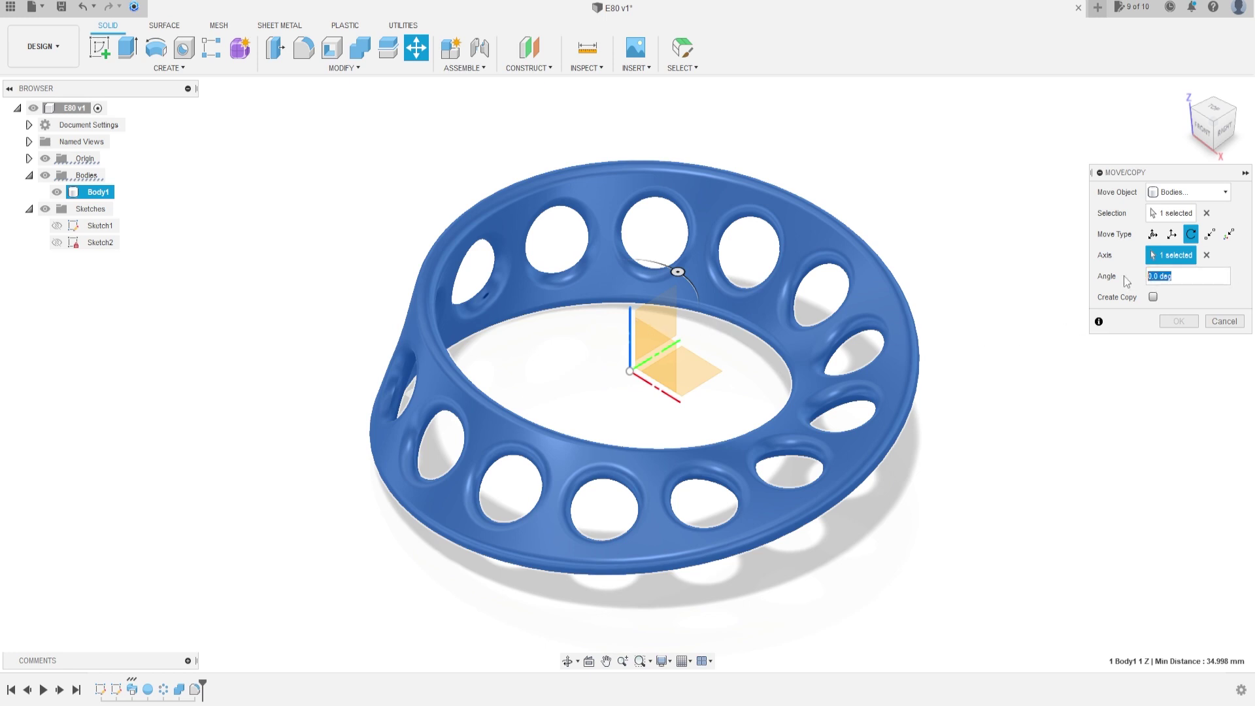
pyautogui.write('19')
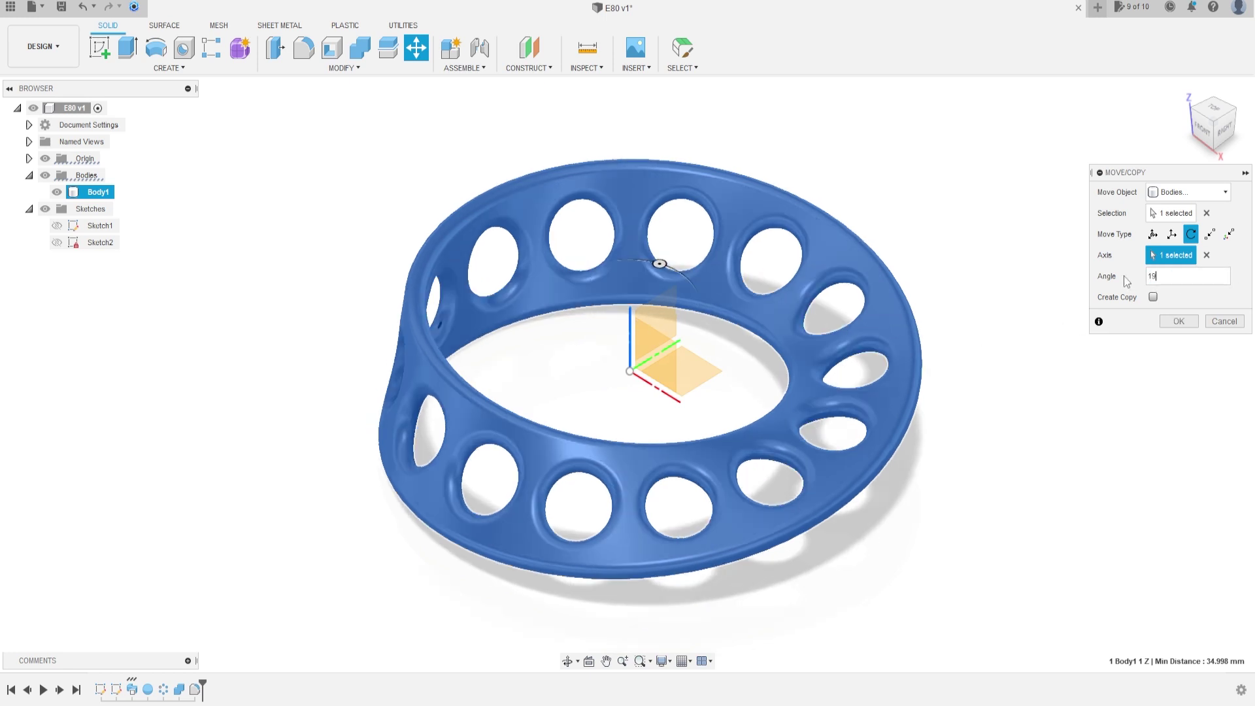
pyautogui.write('2,')
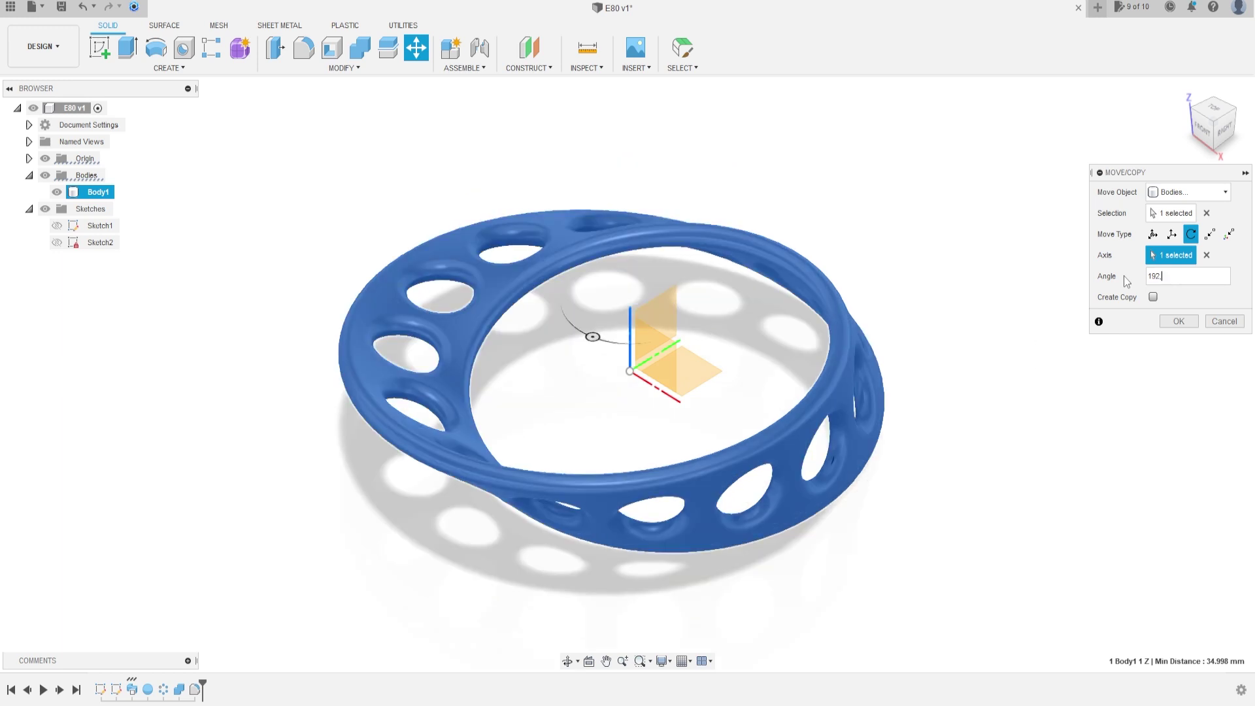
pyautogui.write('5')
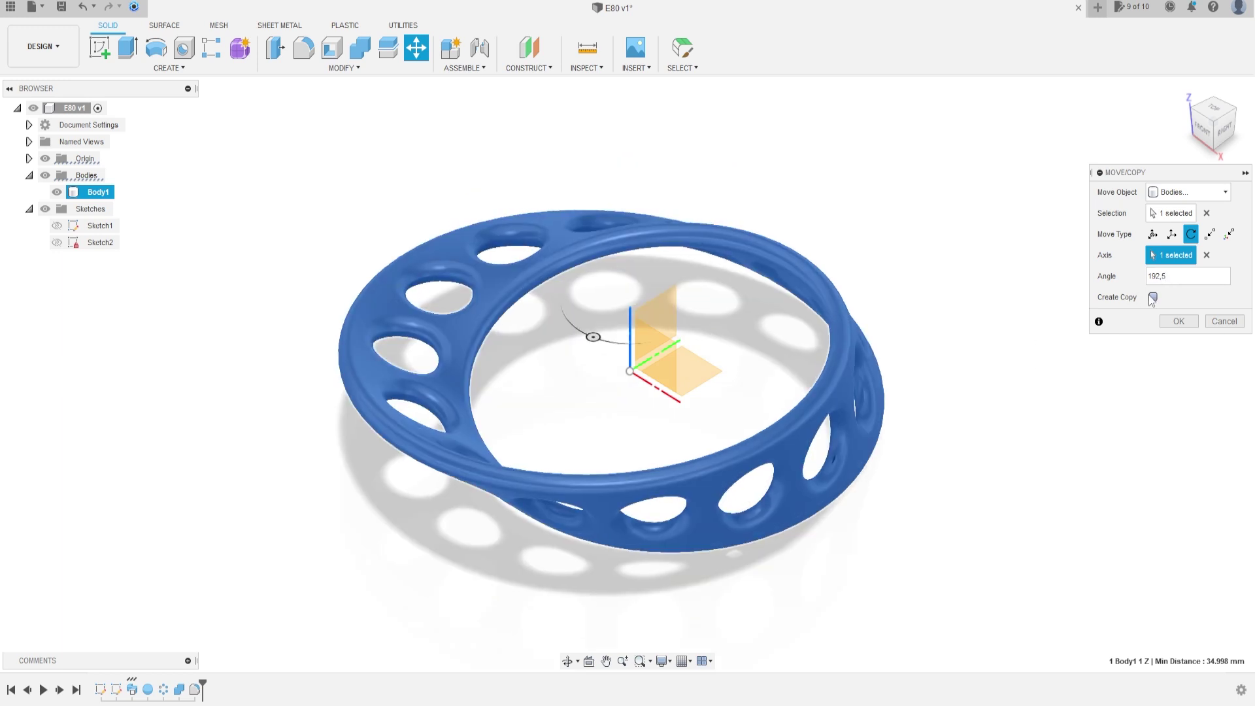
pyautogui.click(1154, 297)
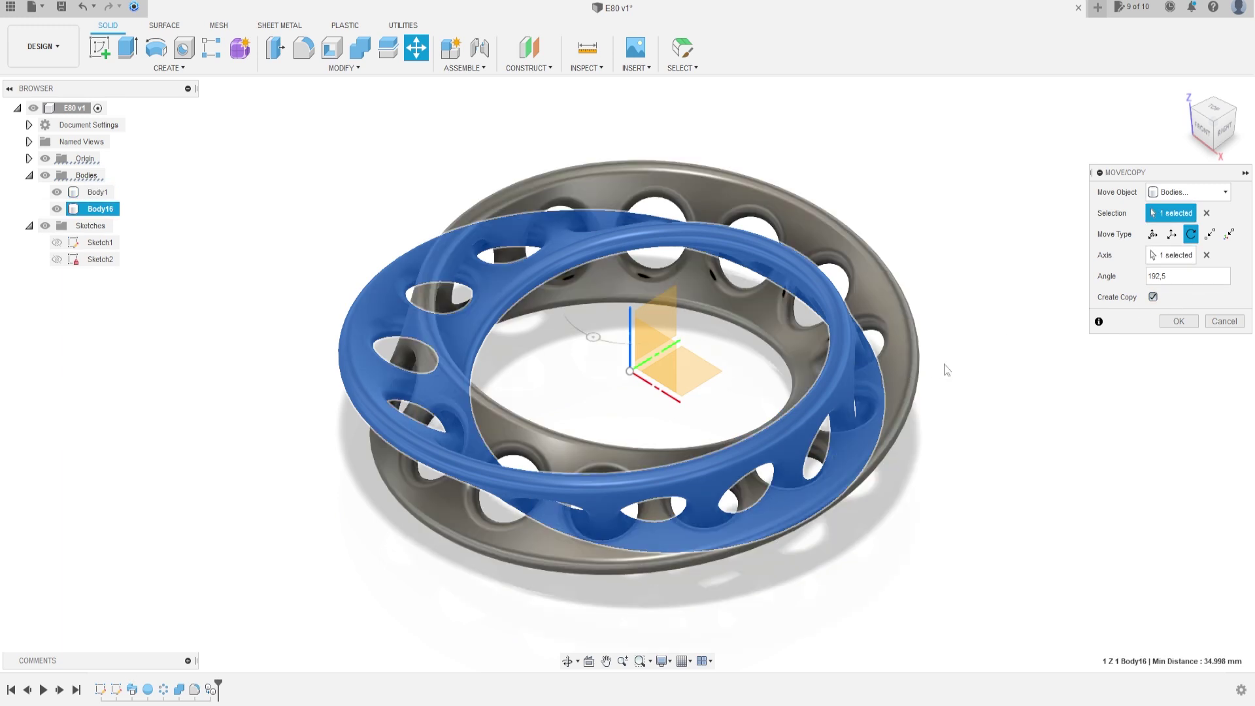
pyautogui.moveTo(944, 364)
pyautogui.keyDown('shift'); pyautogui.mouseDown(button='middle')
pyautogui.moveTo(924, 356)
pyautogui.moveTo(966, 366)
pyautogui.mouseUp(button='middle'); pyautogui.keyUp('shift')
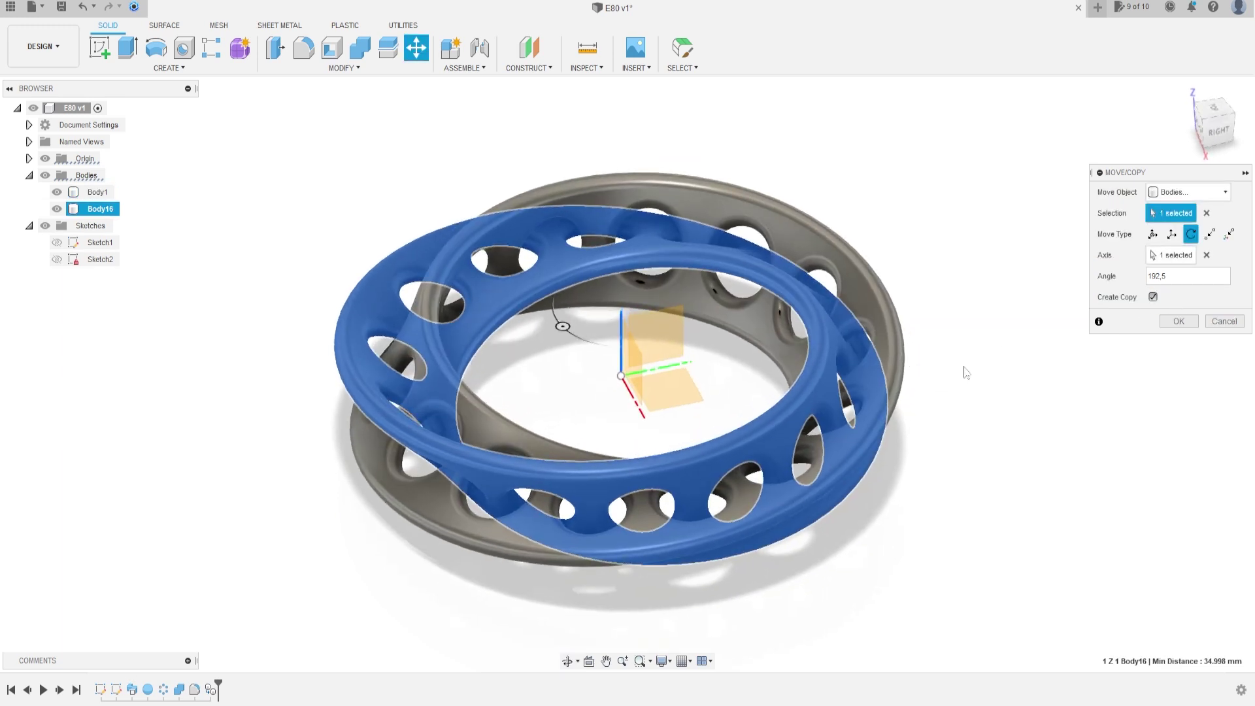
pyautogui.click(1179, 321)
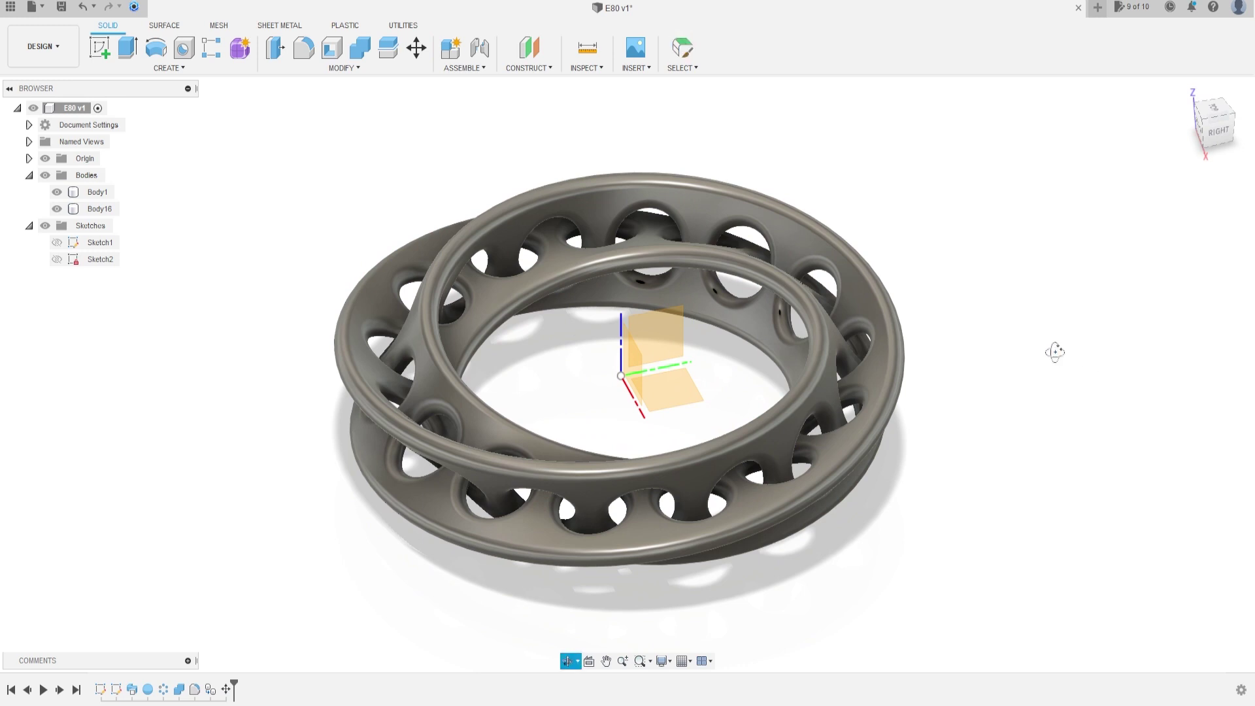